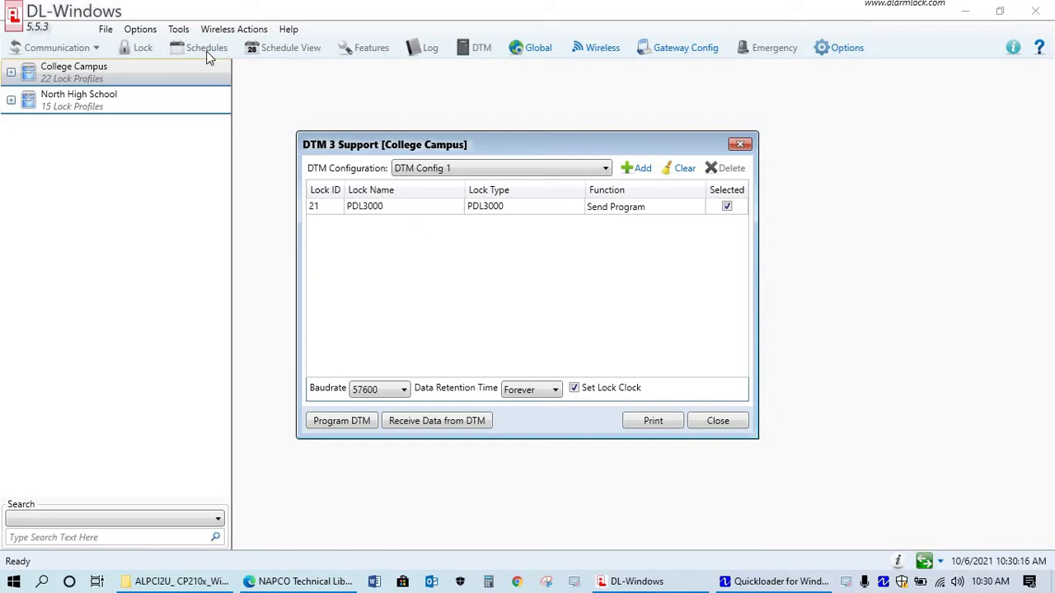
Bring DL-Windows forward and open its Tools menu over the DTM 3 Support dialog
{"action": "left_click", "coordinate": [462, 145]}
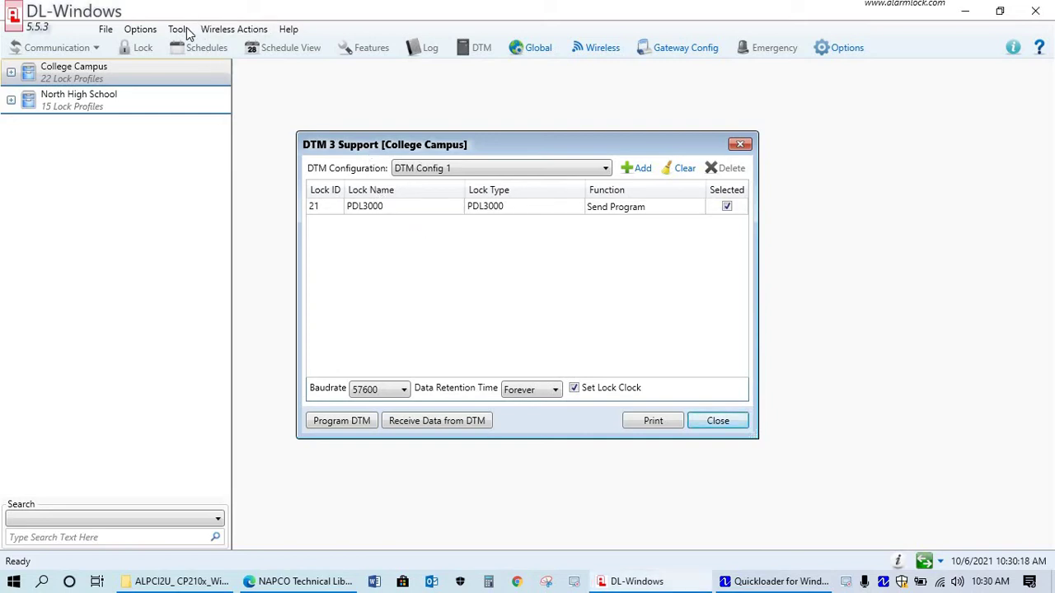
{"action": "left_click", "coordinate": [183, 30]}
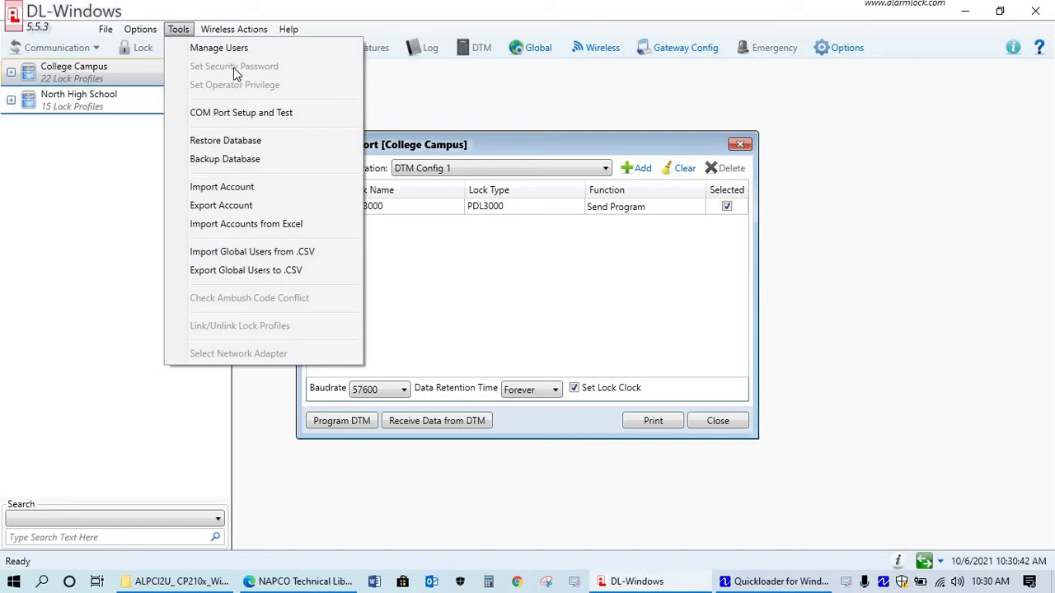
Select the North High School account to load its Hallway 1–10 DL2800 lock list
{"action": "left_click", "coordinate": [97, 99]}
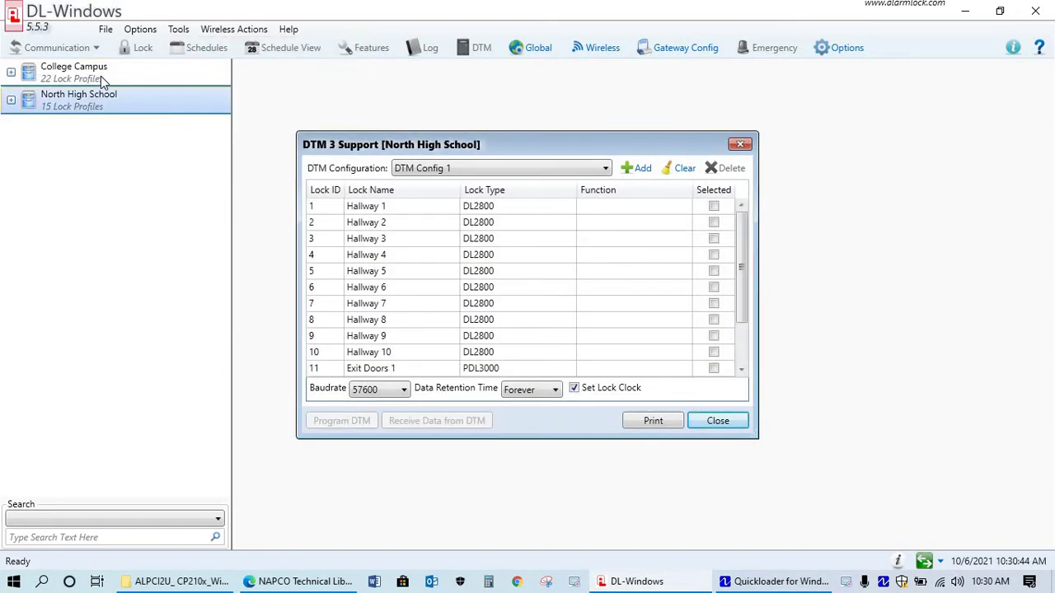
{"action": "left_click", "coordinate": [101, 76]}
{"action": "left_click", "coordinate": [101, 108]}
Set and confirm a six-character security password for the North High School account
{"action": "left_click", "coordinate": [179, 30]}
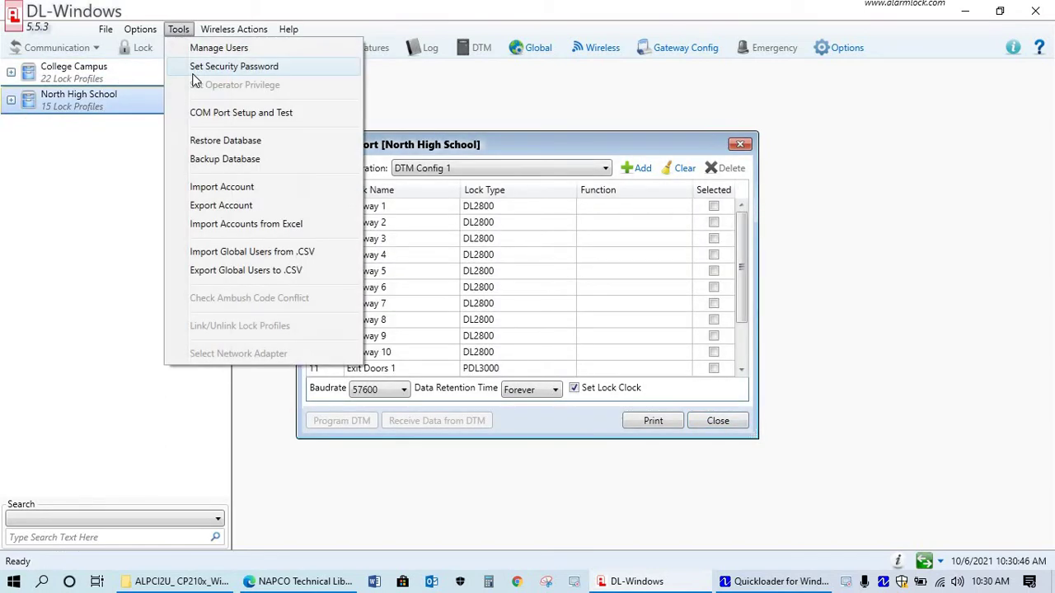
{"action": "left_click", "coordinate": [470, 200]}
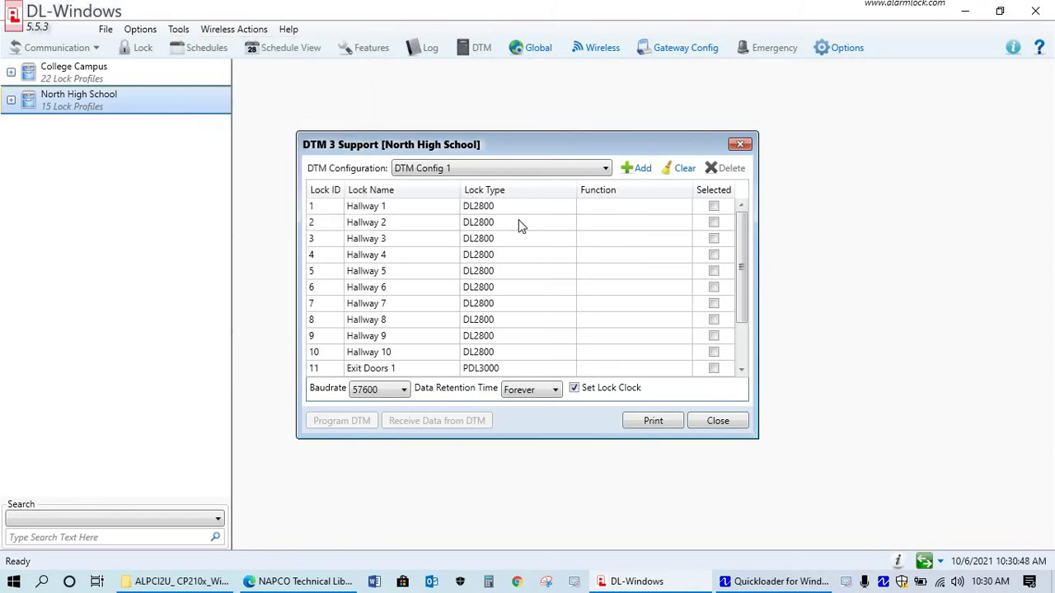
{"action": "type", "text": "12345"}
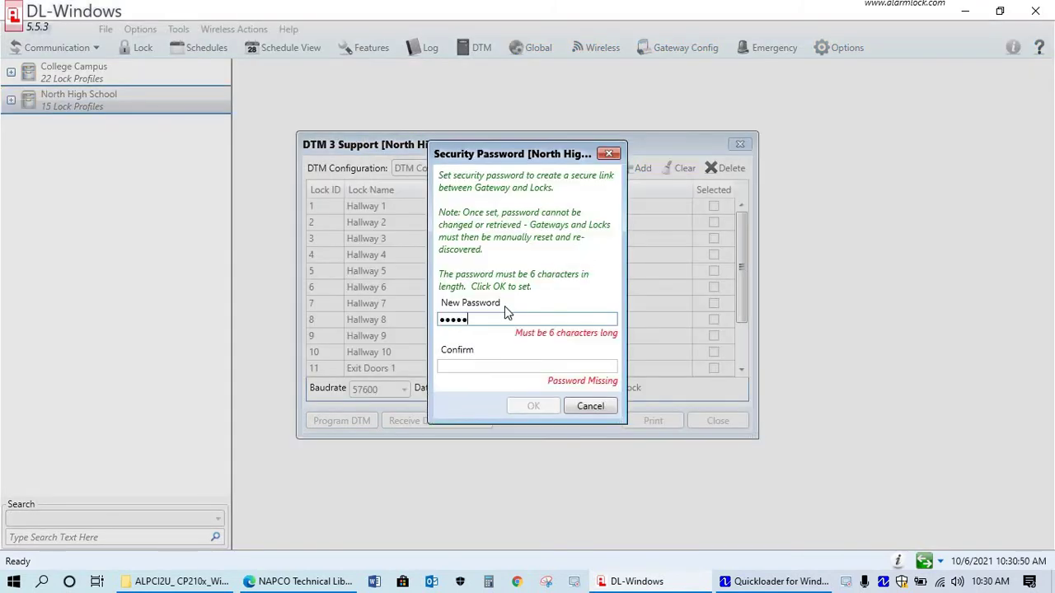
{"action": "type", "text": "6"}
{"action": "left_click", "coordinate": [468, 351]}
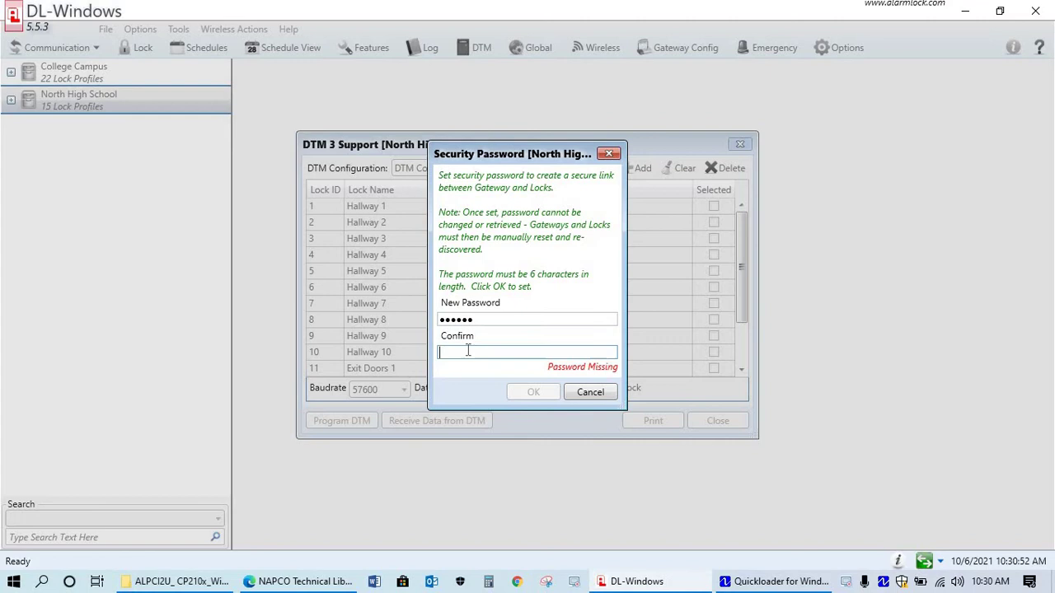
{"action": "type", "text": "123456"}
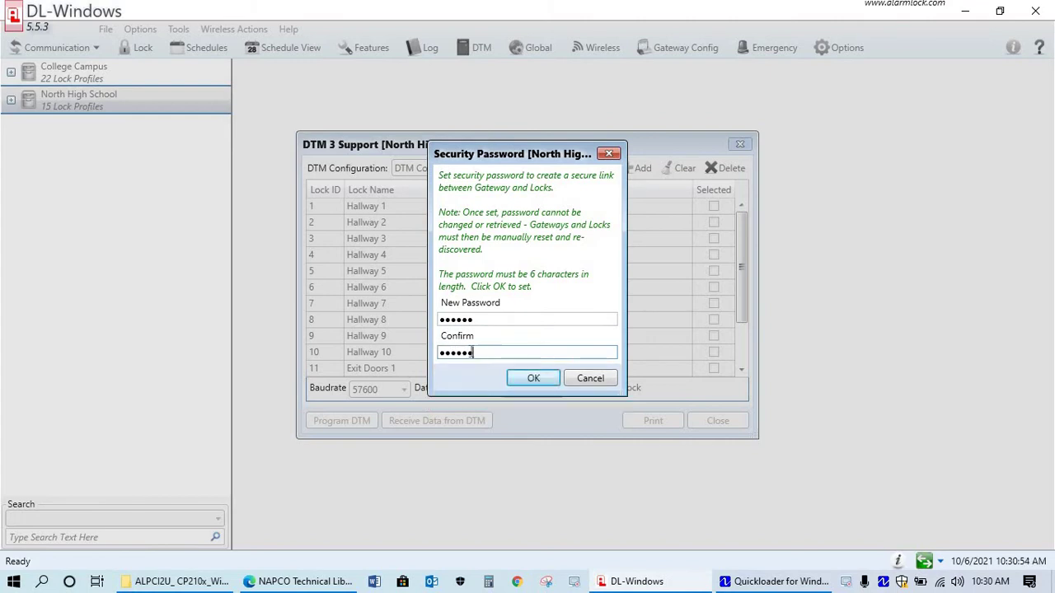
{"action": "left_click", "coordinate": [536, 378]}
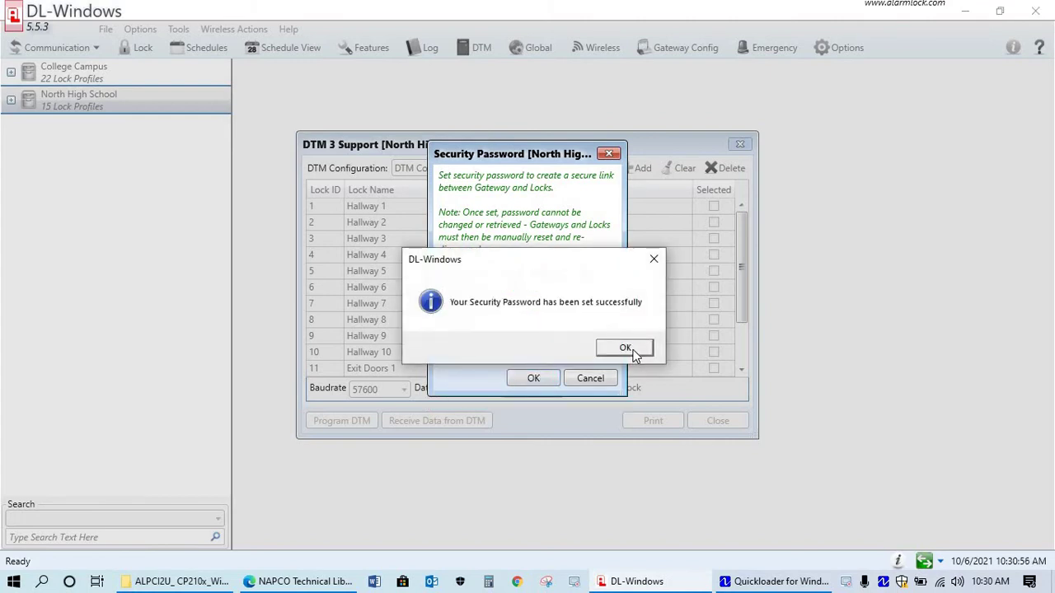
{"action": "left_click", "coordinate": [624, 348]}
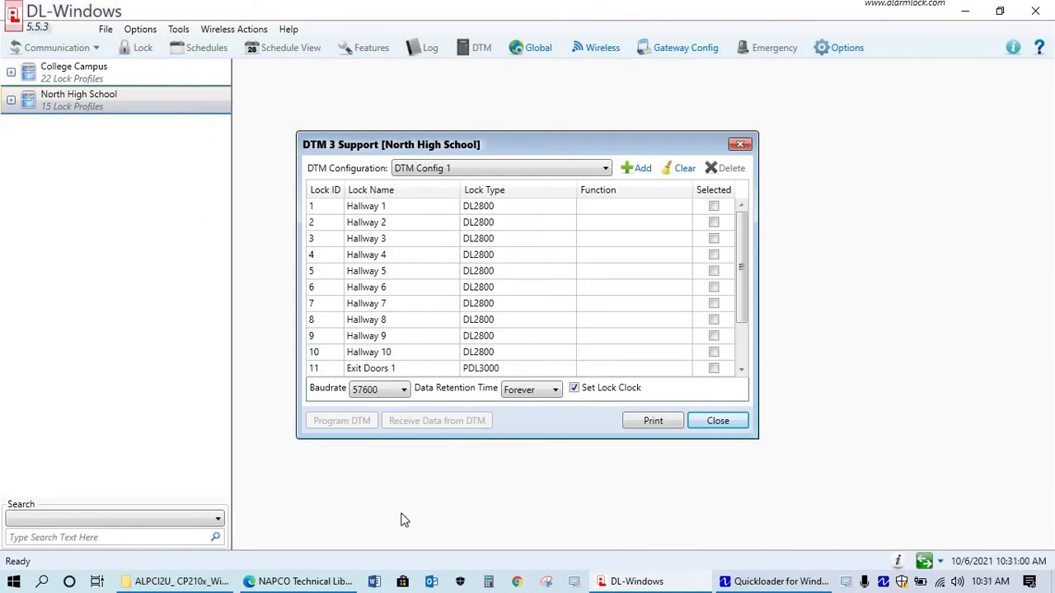
Search Windows for 'device' and launch Device Manager
{"action": "left_click", "coordinate": [42, 581]}
{"action": "type", "text": "de"}
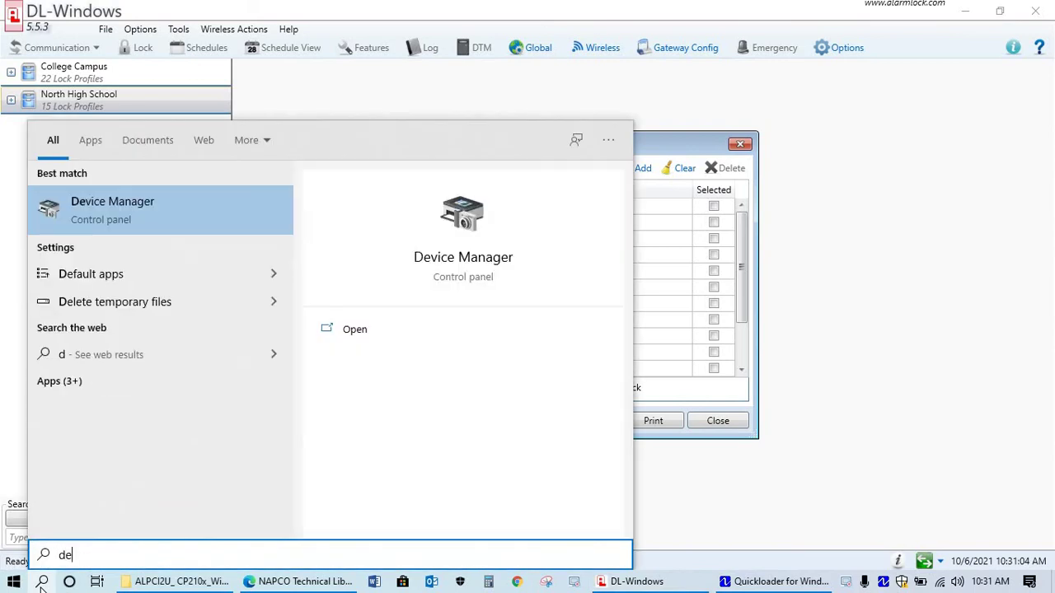
{"action": "type", "text": "vice"}
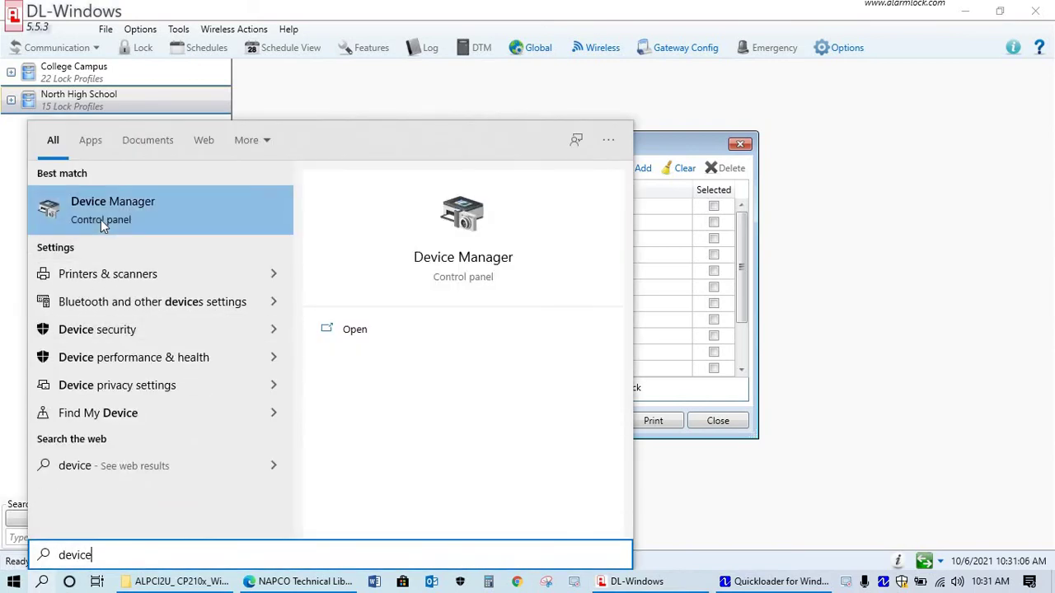
{"action": "left_click", "coordinate": [101, 219]}
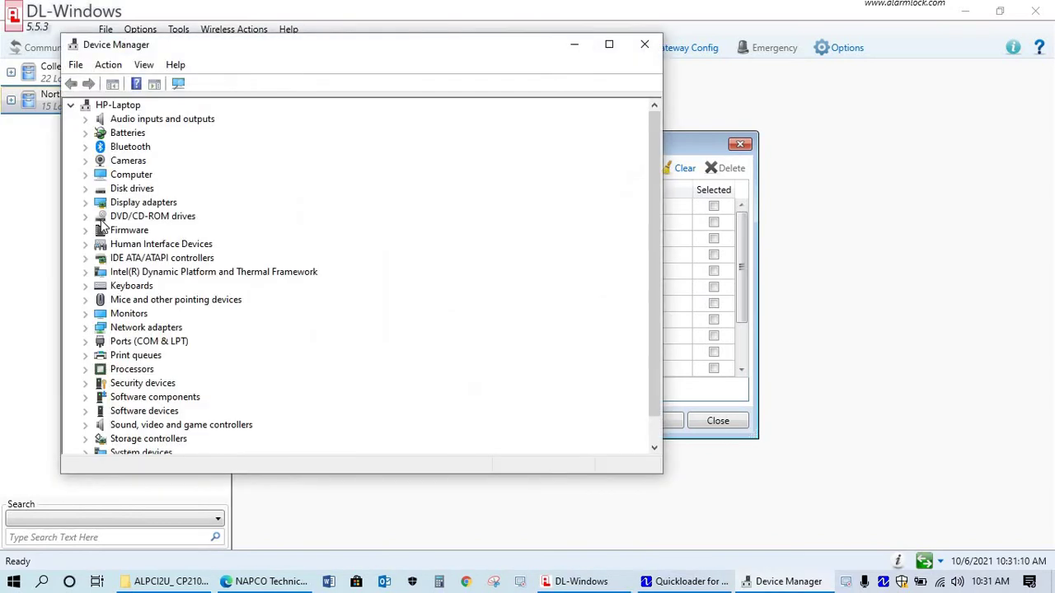
Expand Ports (COM & LPT) and open Properties of the CP210x COM4 bridge
{"action": "double_click", "coordinate": [136, 343]}
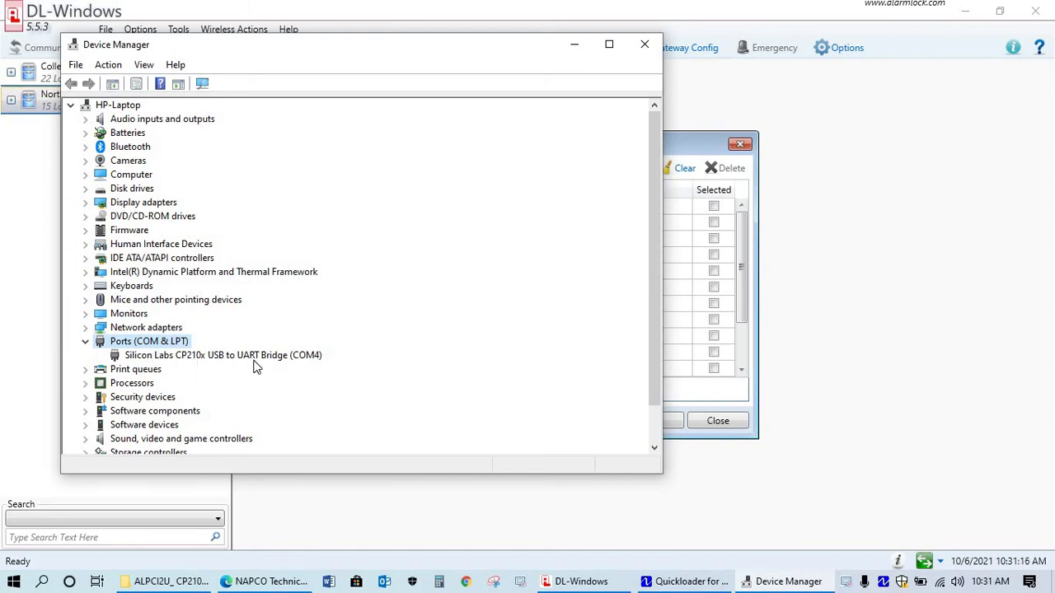
{"action": "right_click", "coordinate": [218, 358]}
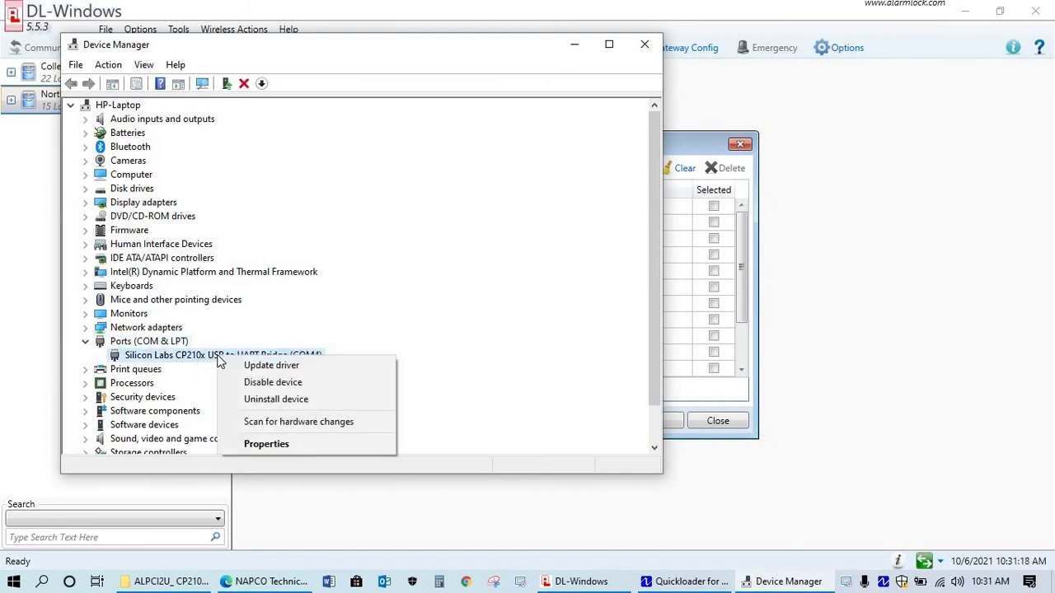
{"action": "left_click", "coordinate": [259, 444]}
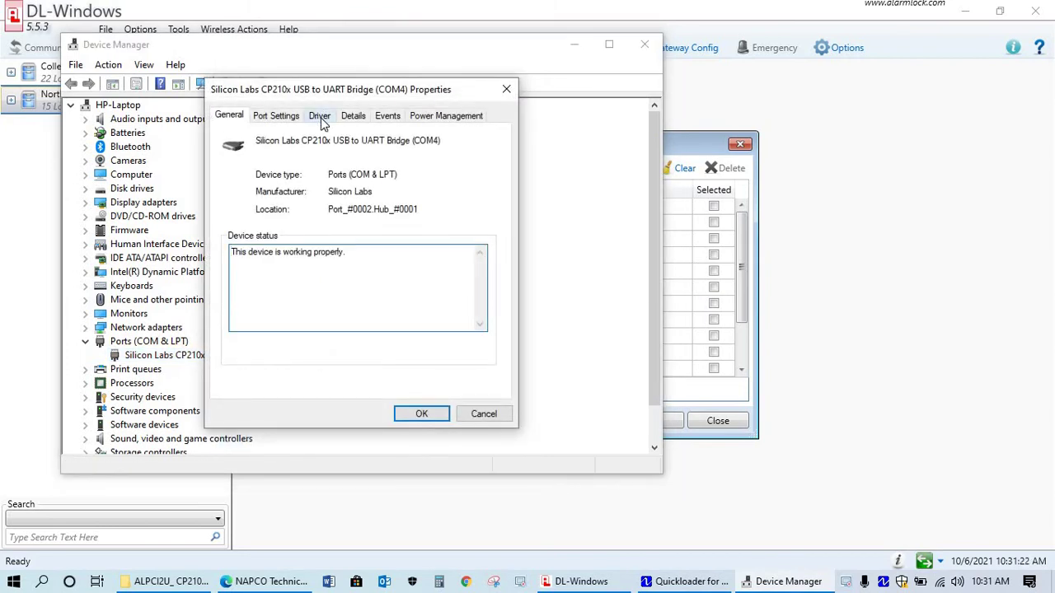
Uninstall the CP210x COM4 device from the Driver tab, deleting its driver software too
{"action": "left_click", "coordinate": [319, 116]}
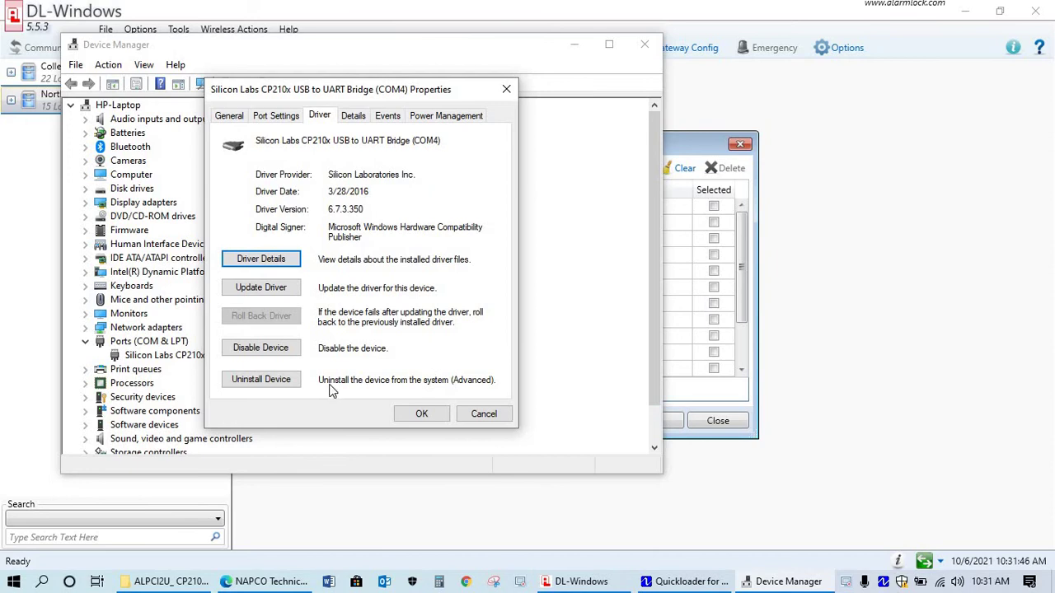
{"action": "left_click", "coordinate": [261, 380]}
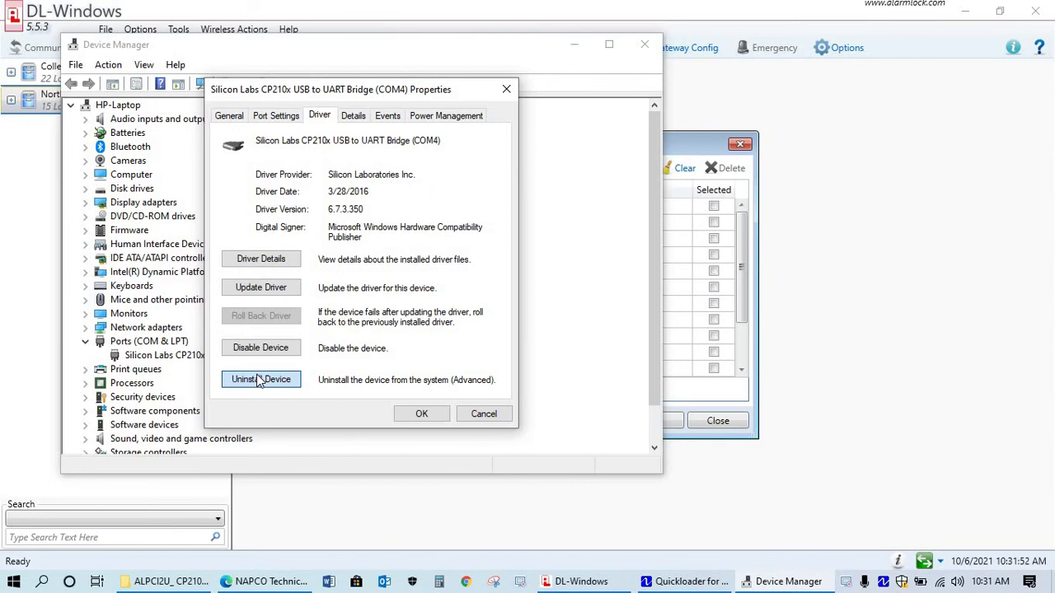
{"action": "left_click", "coordinate": [257, 378]}
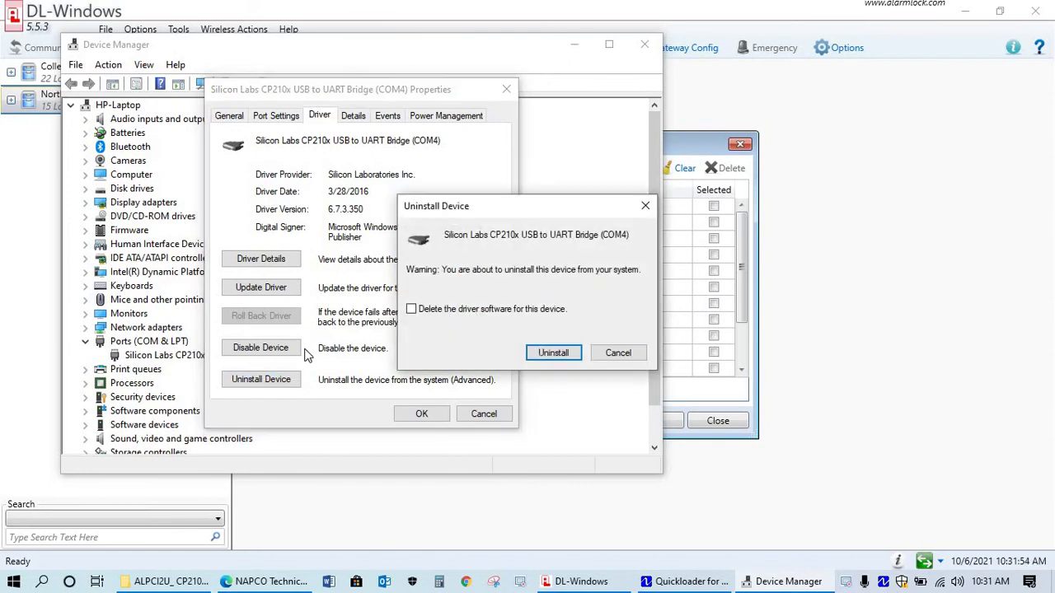
{"action": "left_click", "coordinate": [411, 310]}
{"action": "left_click", "coordinate": [553, 353]}
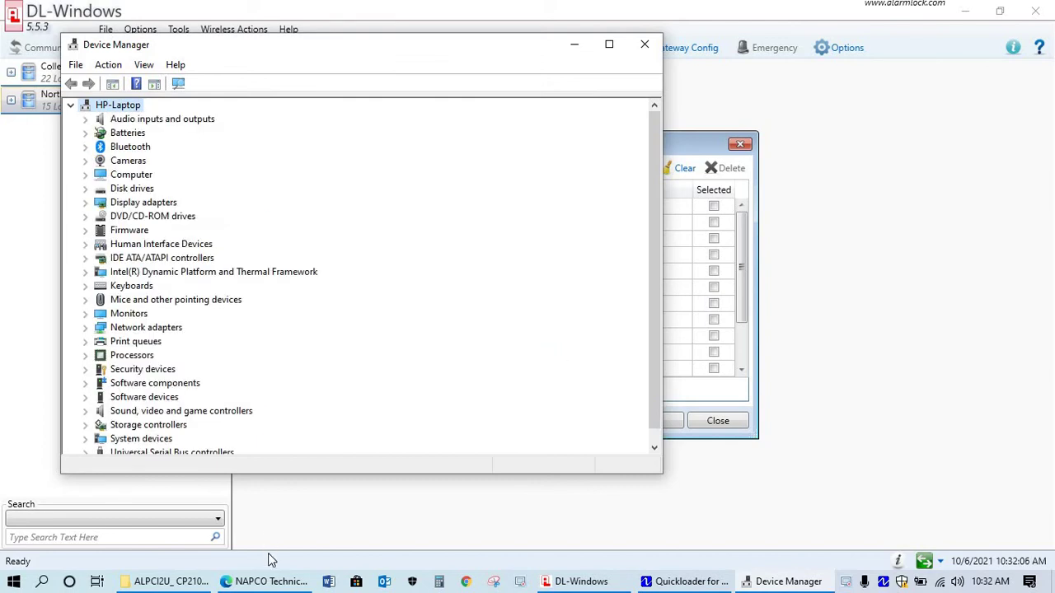
Filter Alarm Lock downloads to Trilogy Accessories and download the ALPCI2-U USB driver
{"action": "left_click", "coordinate": [263, 584]}
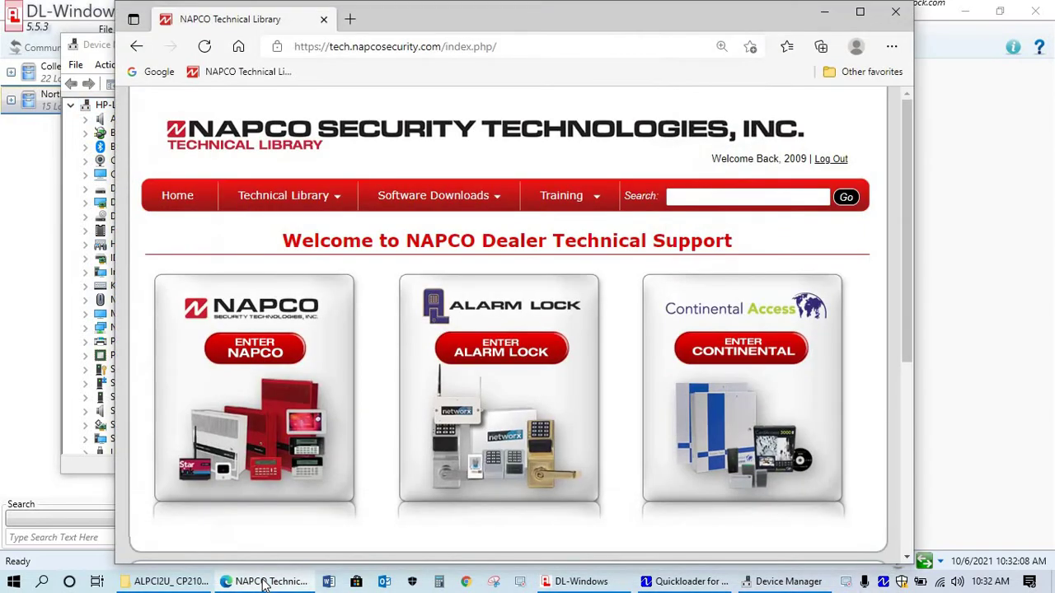
{"action": "mouse_move", "coordinate": [420, 200]}
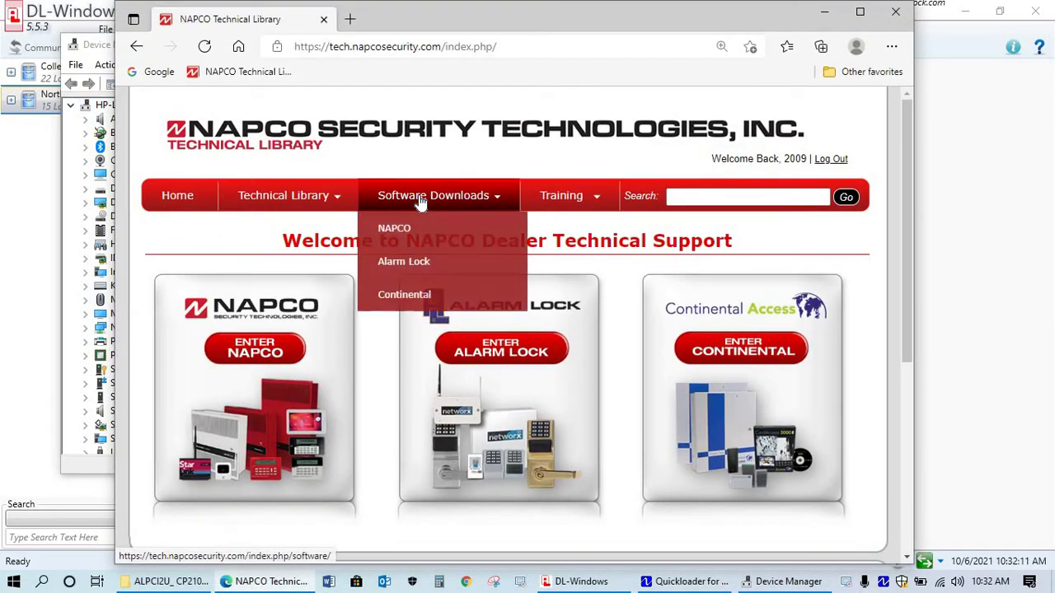
{"action": "left_click", "coordinate": [418, 263]}
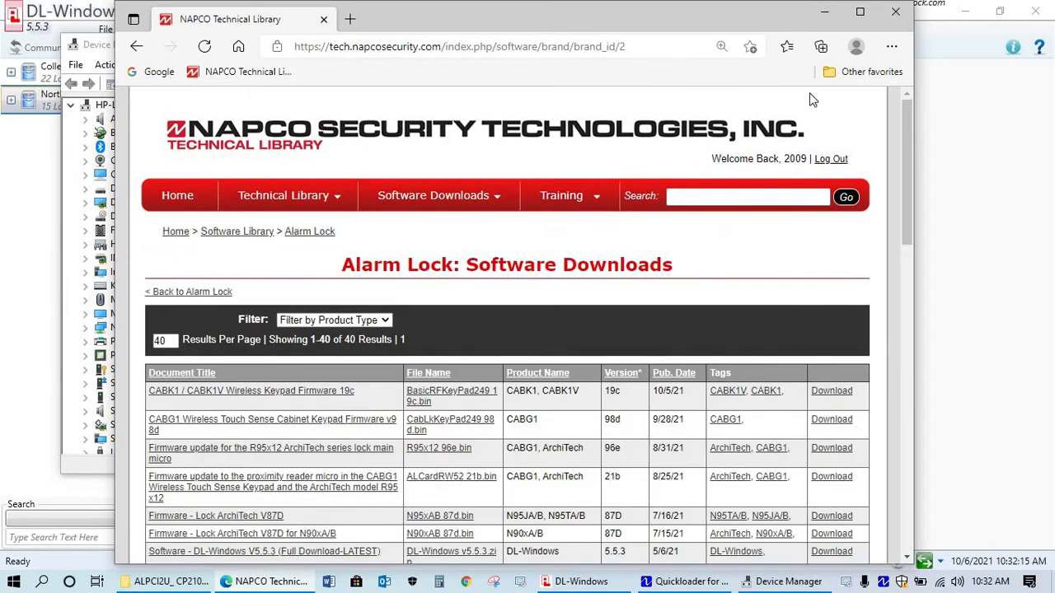
{"action": "left_click", "coordinate": [347, 323]}
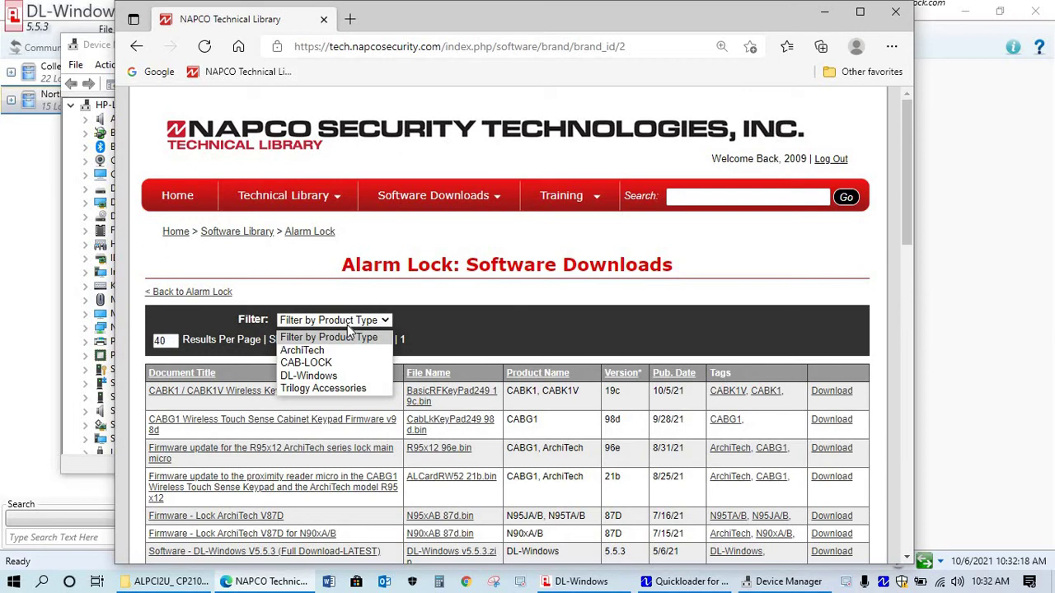
{"action": "left_click", "coordinate": [332, 390]}
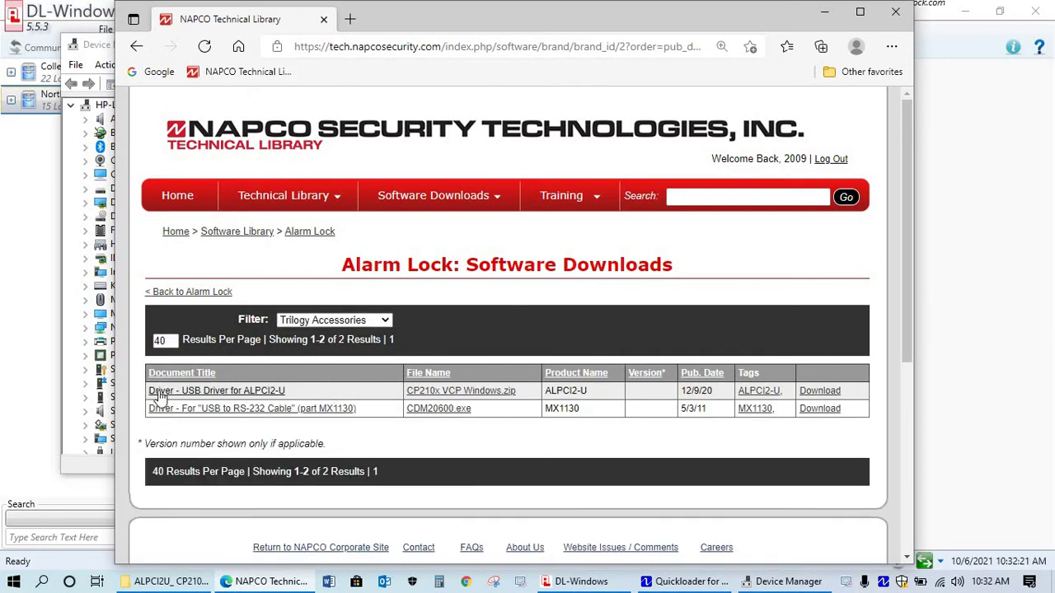
{"action": "left_click", "coordinate": [820, 392]}
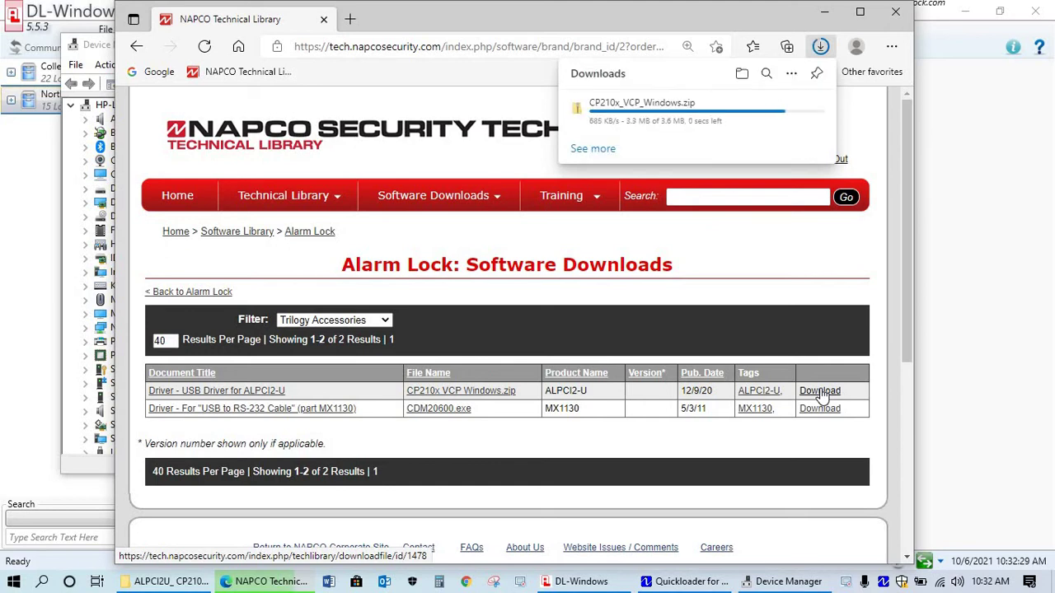
Extract CP210x_VCP_Windows.zip to the suggested folder and open the extracted folder
{"action": "left_click", "coordinate": [741, 76]}
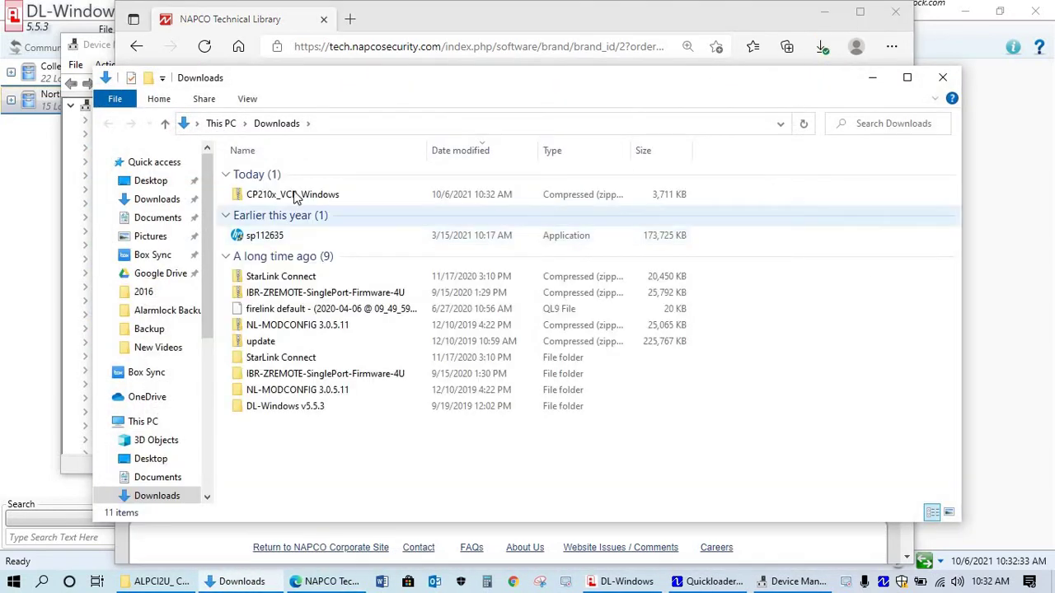
{"action": "right_click", "coordinate": [294, 194]}
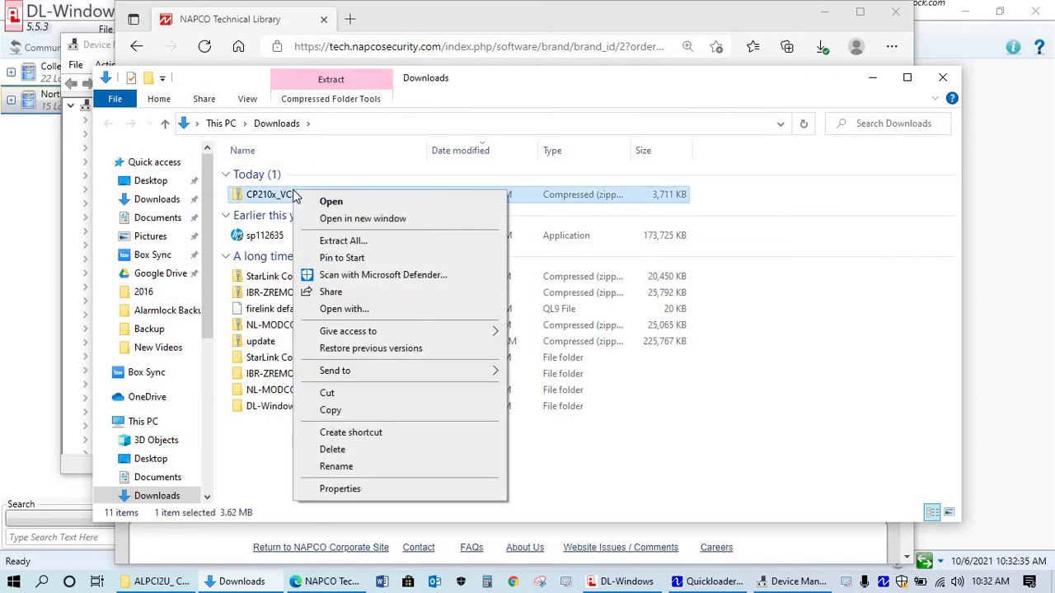
{"action": "left_click", "coordinate": [338, 241]}
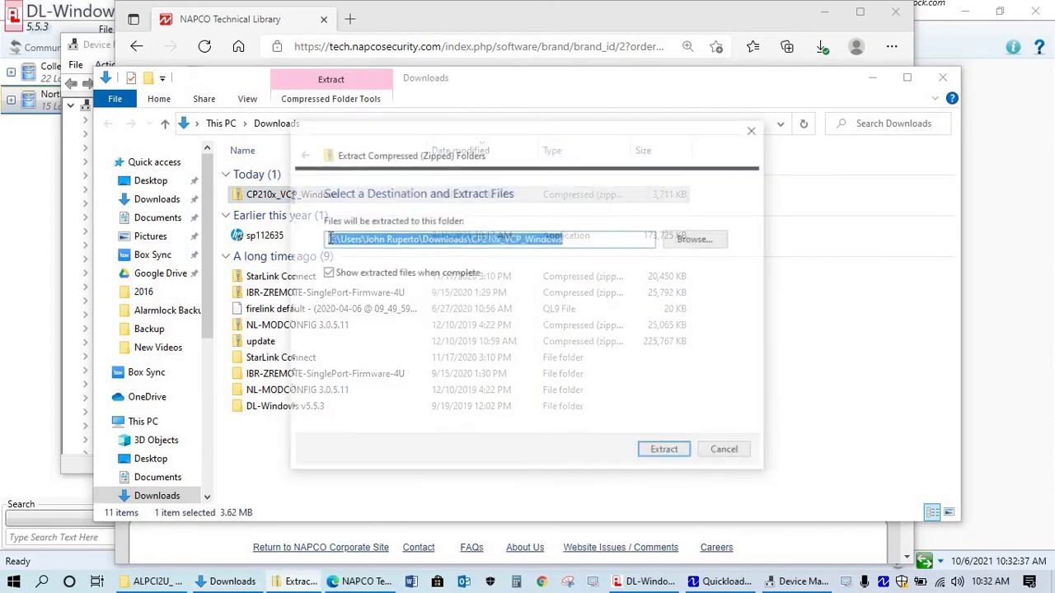
{"action": "left_click", "coordinate": [666, 453]}
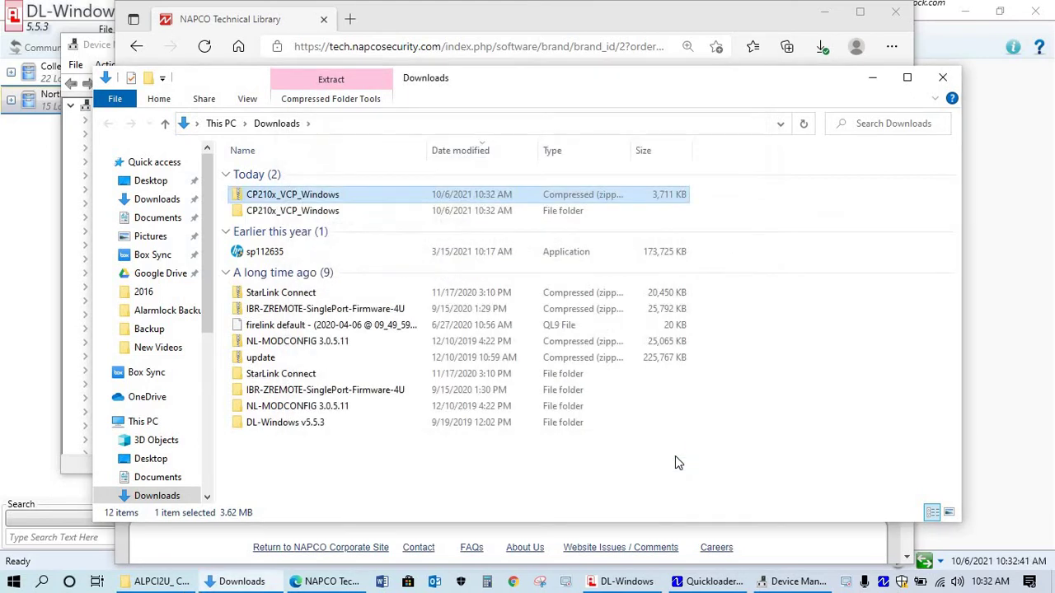
{"action": "double_click", "coordinate": [299, 176]}
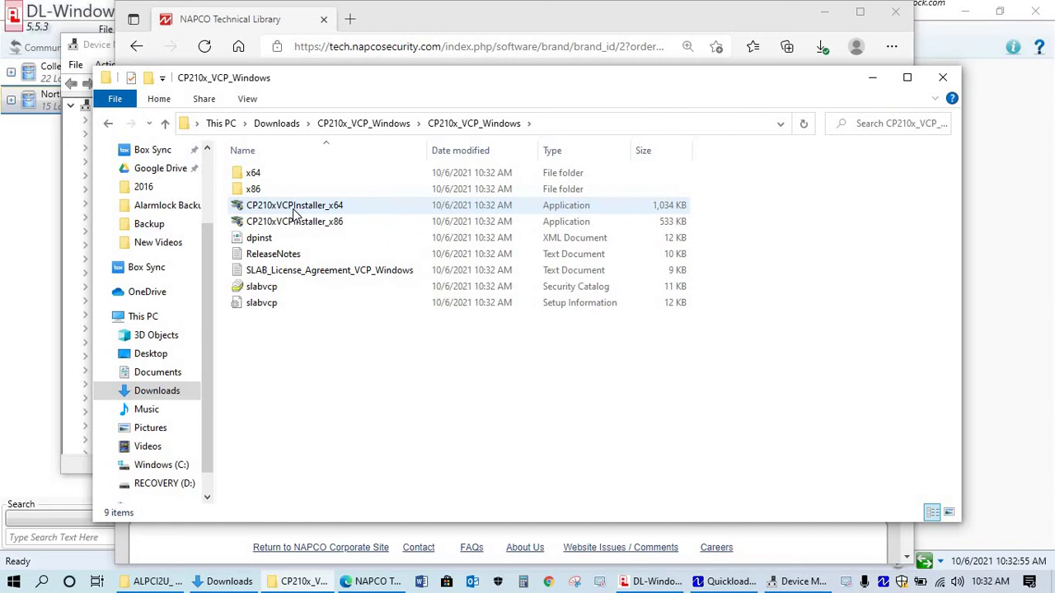
Install the drivers with CP210xVCPInstaller_x64, accepting the licence agreement, then finish
{"action": "double_click", "coordinate": [293, 207]}
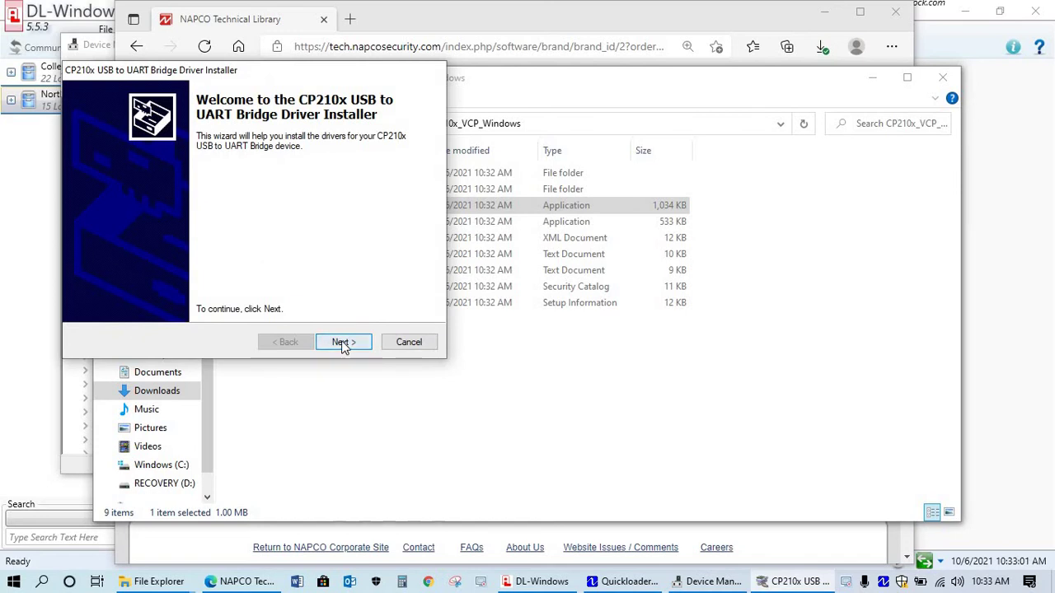
{"action": "left_click", "coordinate": [343, 343]}
{"action": "left_click", "coordinate": [216, 286]}
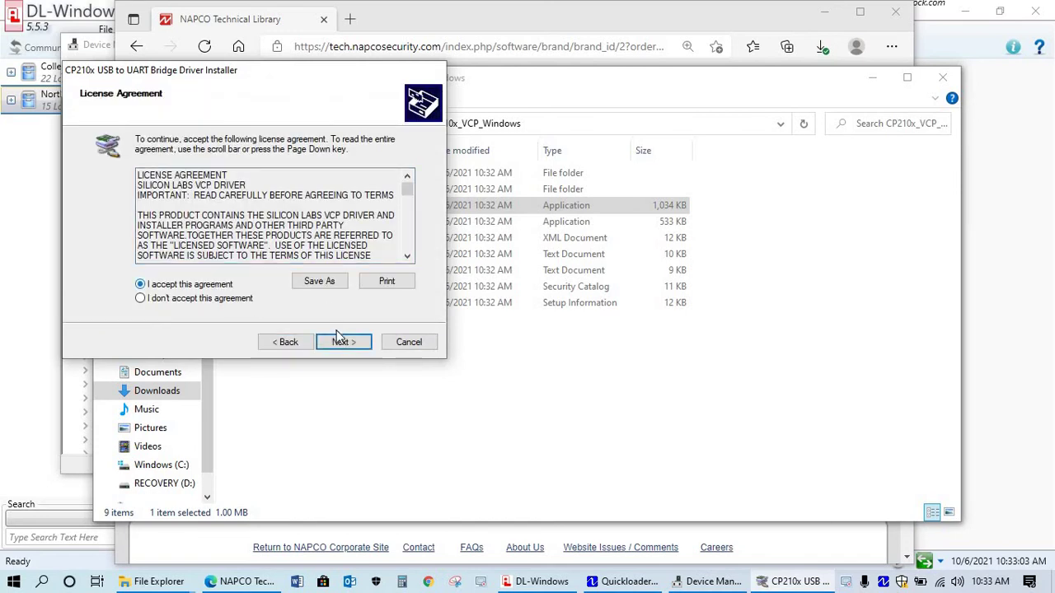
{"action": "left_click", "coordinate": [342, 342]}
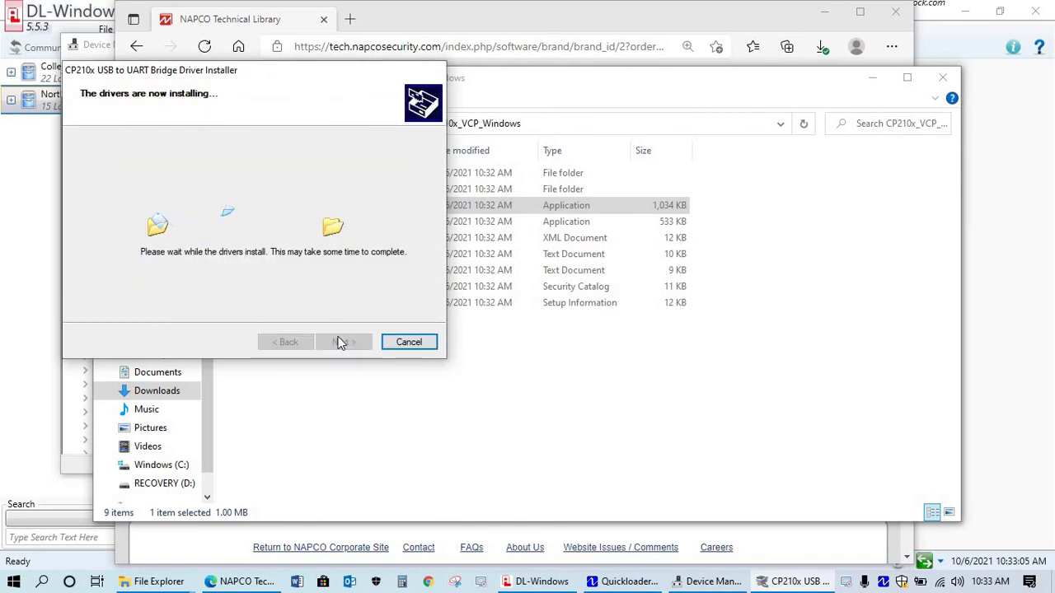
{"action": "left_click", "coordinate": [343, 342]}
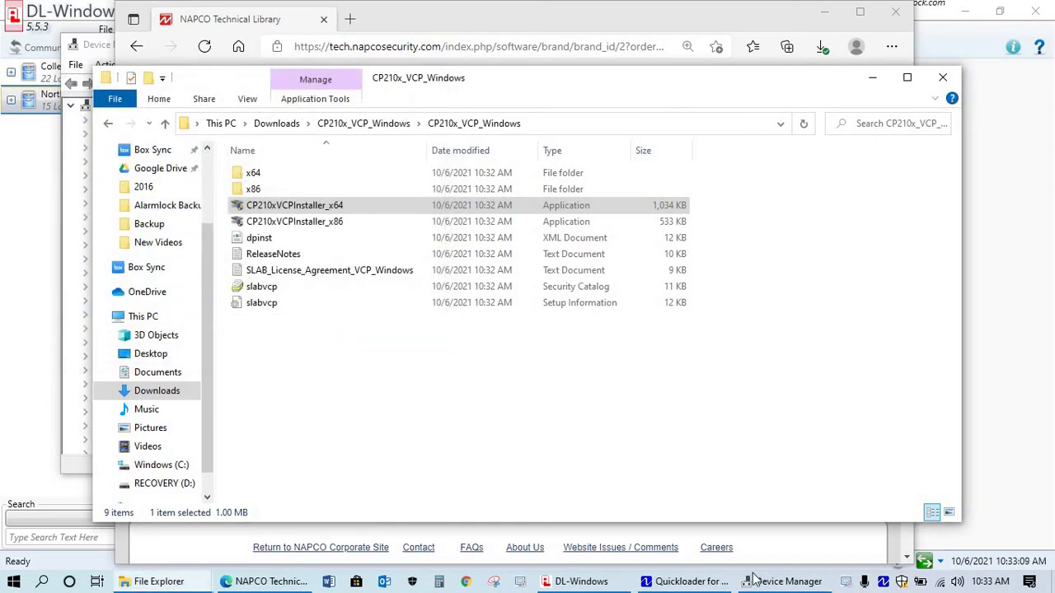
{"action": "left_click", "coordinate": [783, 581]}
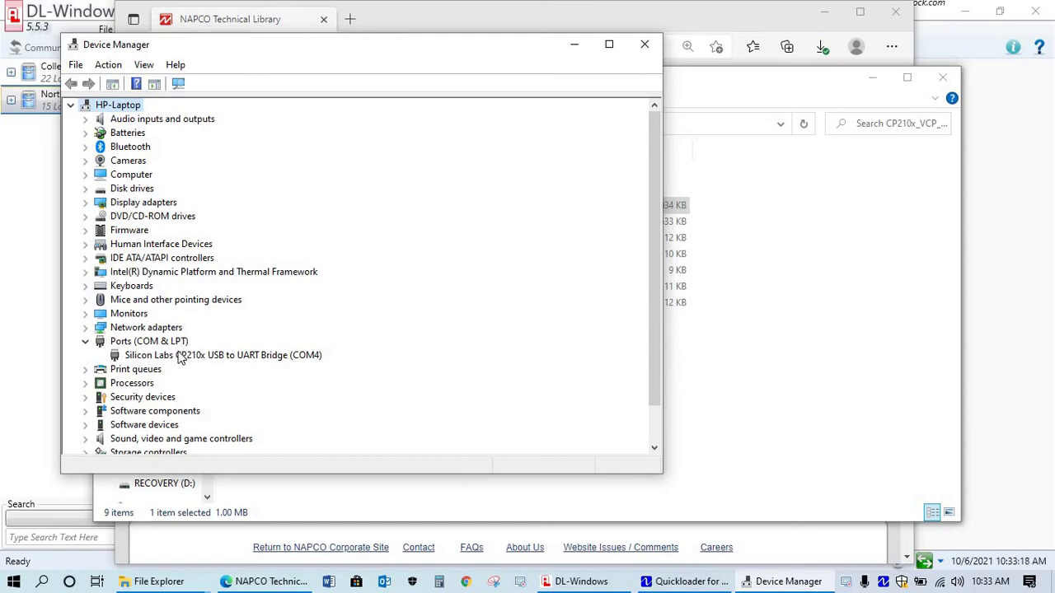
Show the CP210x (COM4) bridge's Driver tab: Silicon Laboratories, 3/28/2016, version 6.7.3.350
{"action": "left_click", "coordinate": [167, 360]}
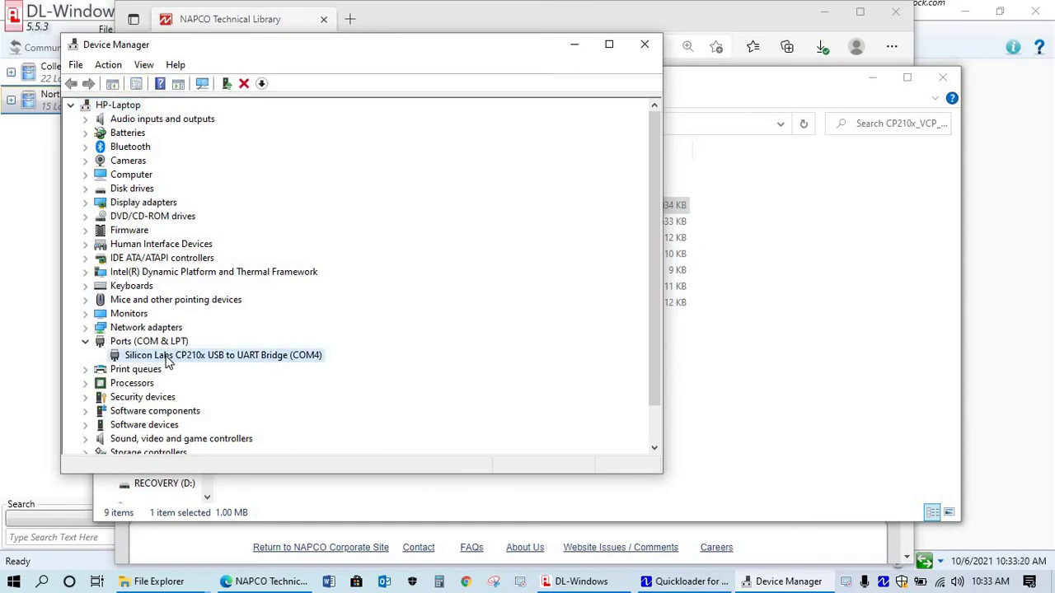
{"action": "right_click", "coordinate": [167, 360]}
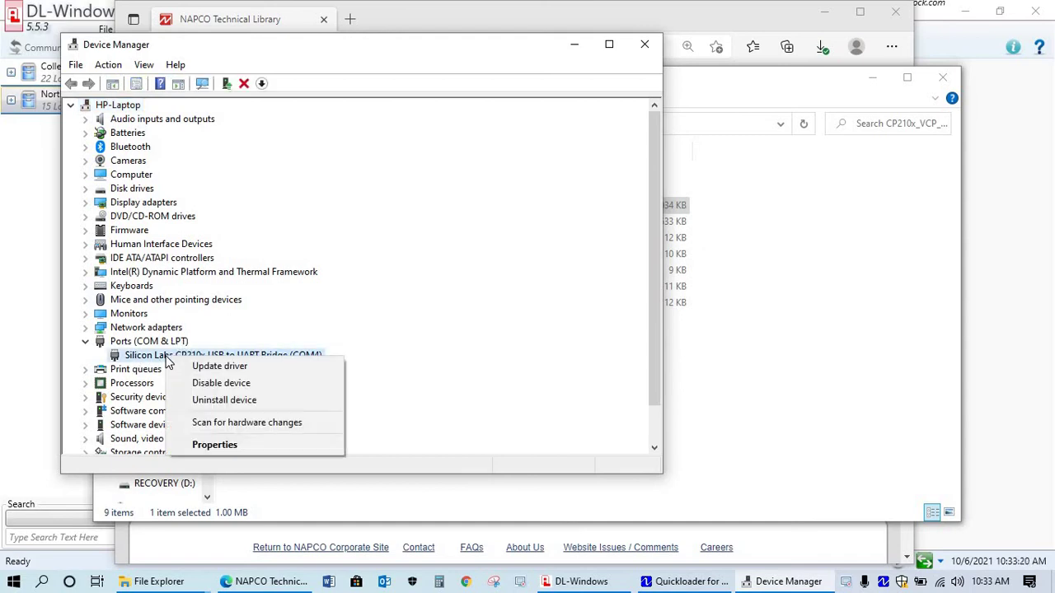
{"action": "left_click", "coordinate": [228, 446]}
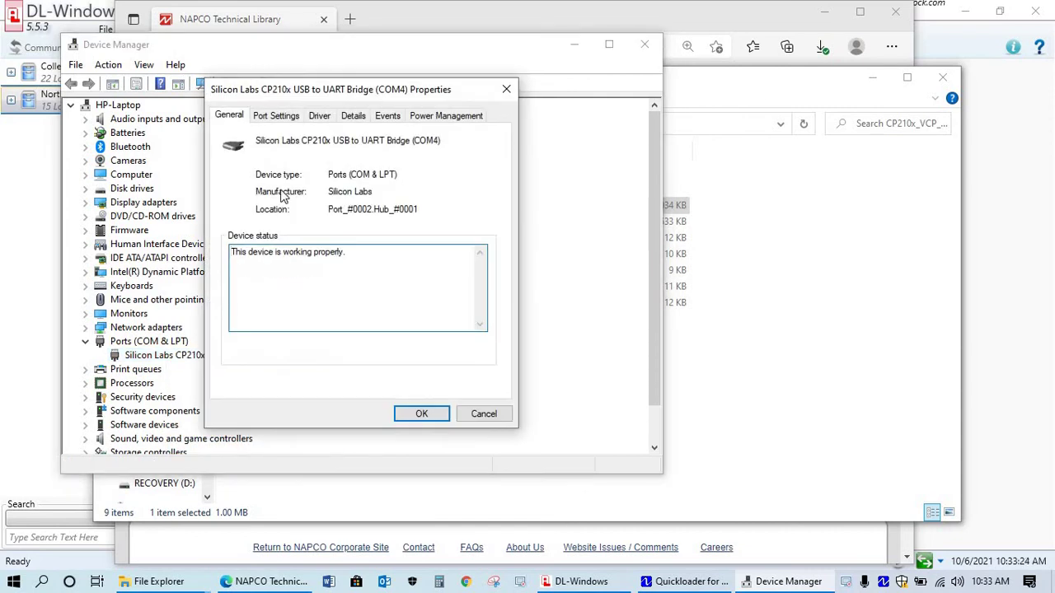
{"action": "left_click", "coordinate": [319, 118]}
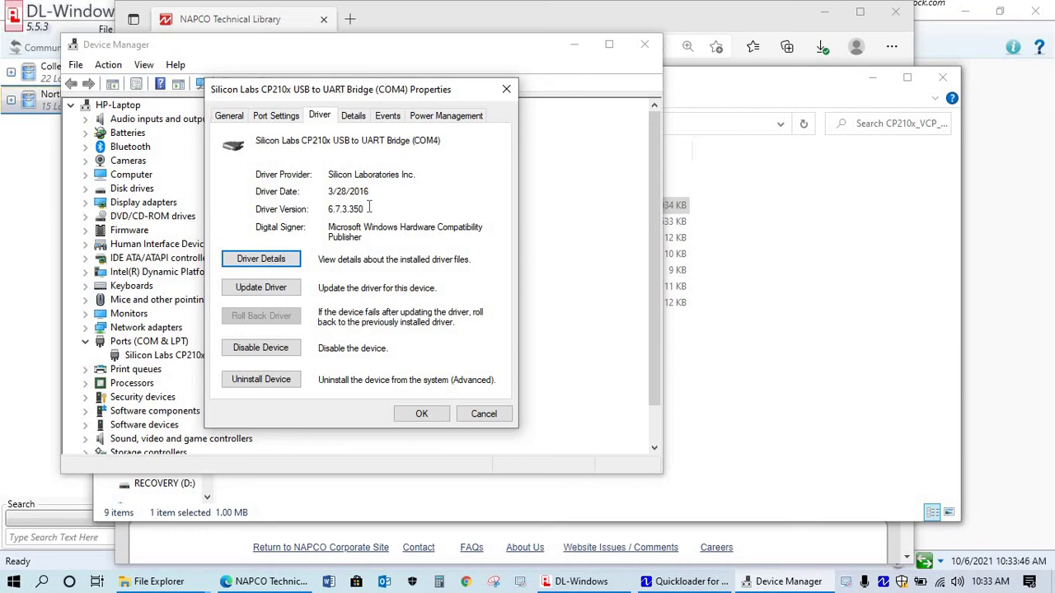
{"action": "mouse_move", "coordinate": [696, 585]}
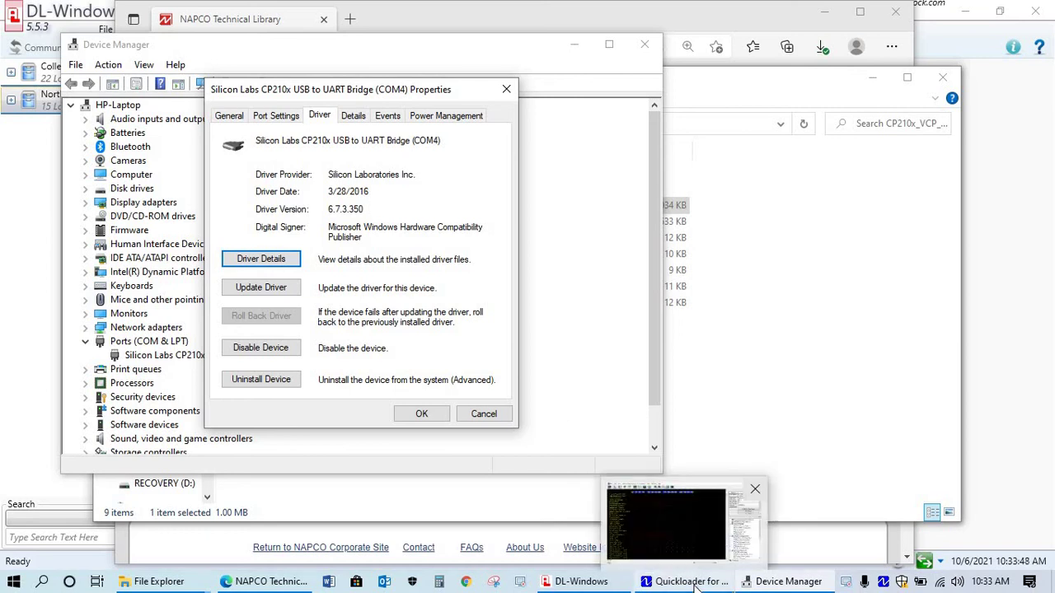
Close DTM 3 Support, pass the COM4 loopback test in COM Port Setup, and set COM4
{"action": "left_click", "coordinate": [616, 584]}
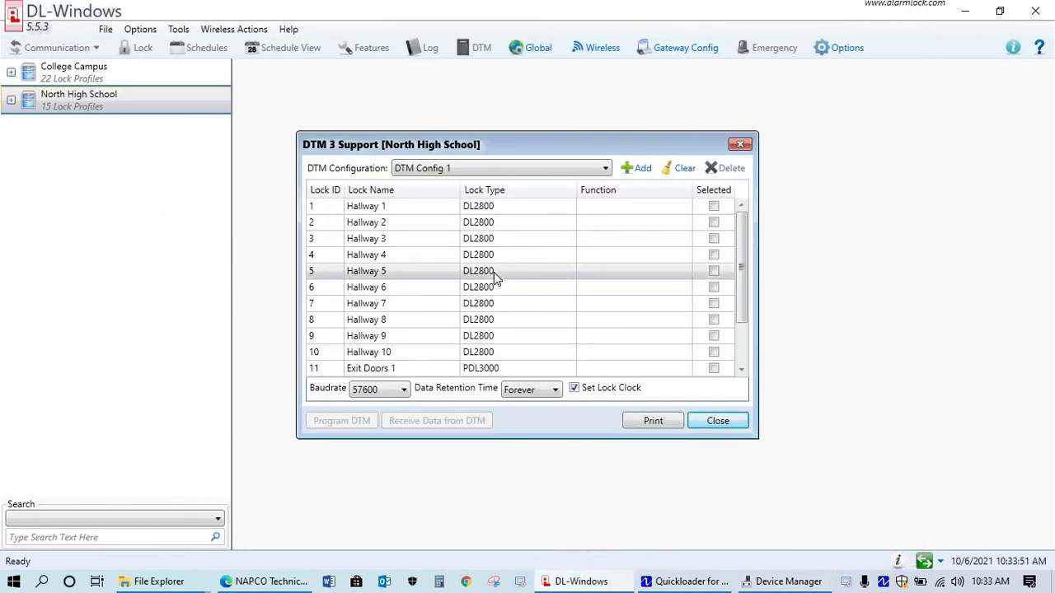
{"action": "left_click", "coordinate": [740, 147]}
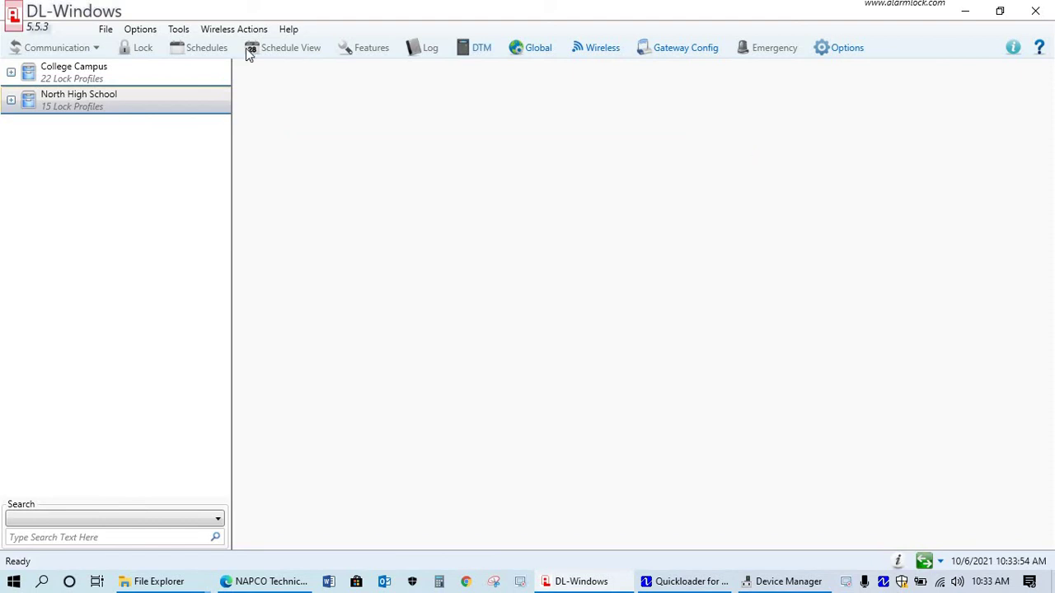
{"action": "left_click", "coordinate": [180, 32]}
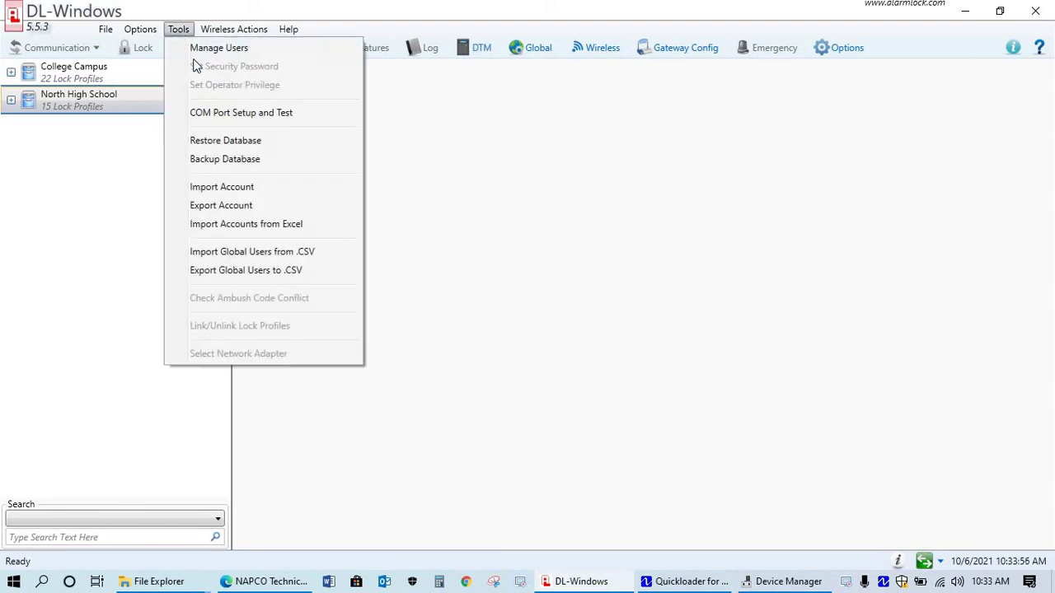
{"action": "left_click", "coordinate": [202, 118]}
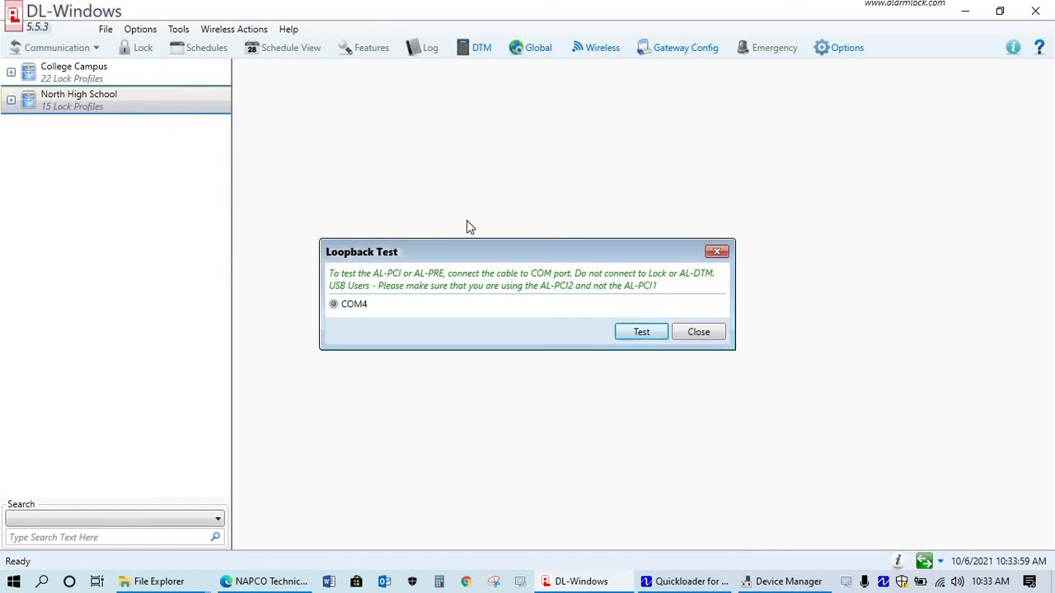
{"action": "left_click", "coordinate": [649, 333]}
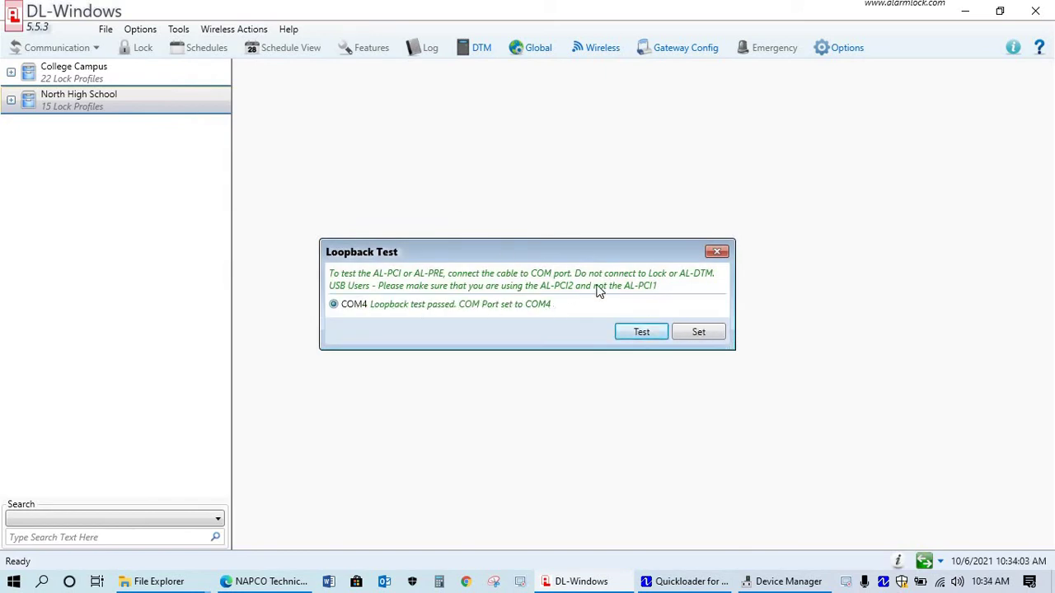
{"action": "left_click", "coordinate": [697, 334]}
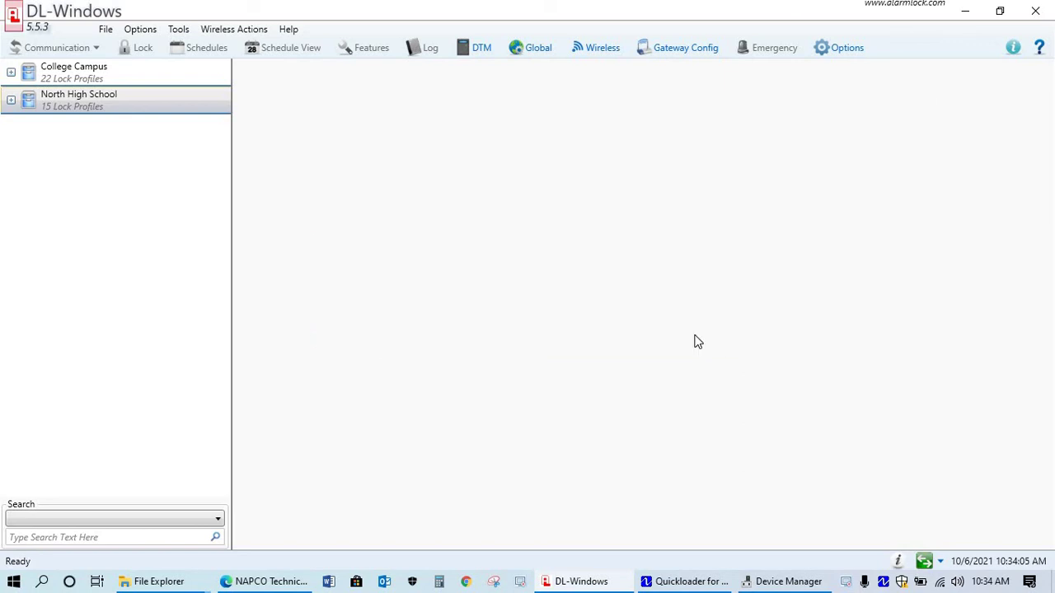
Exit DL-Windows, close the CP210x Properties, and minimize Device Manager
{"action": "left_click", "coordinate": [1034, 10]}
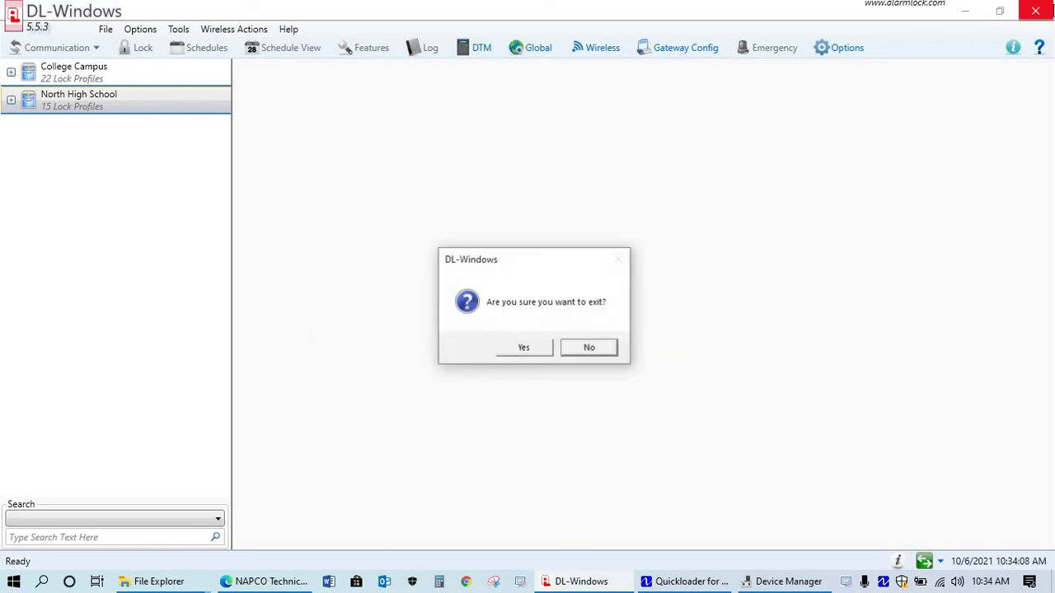
{"action": "left_click", "coordinate": [539, 351]}
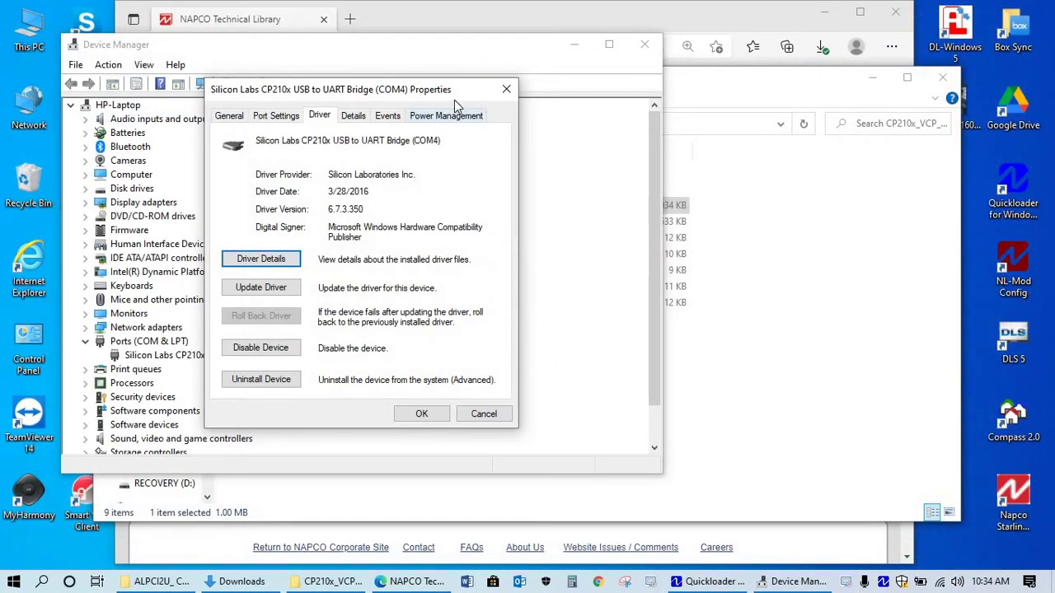
{"action": "left_click", "coordinate": [506, 89]}
{"action": "left_click", "coordinate": [573, 43]}
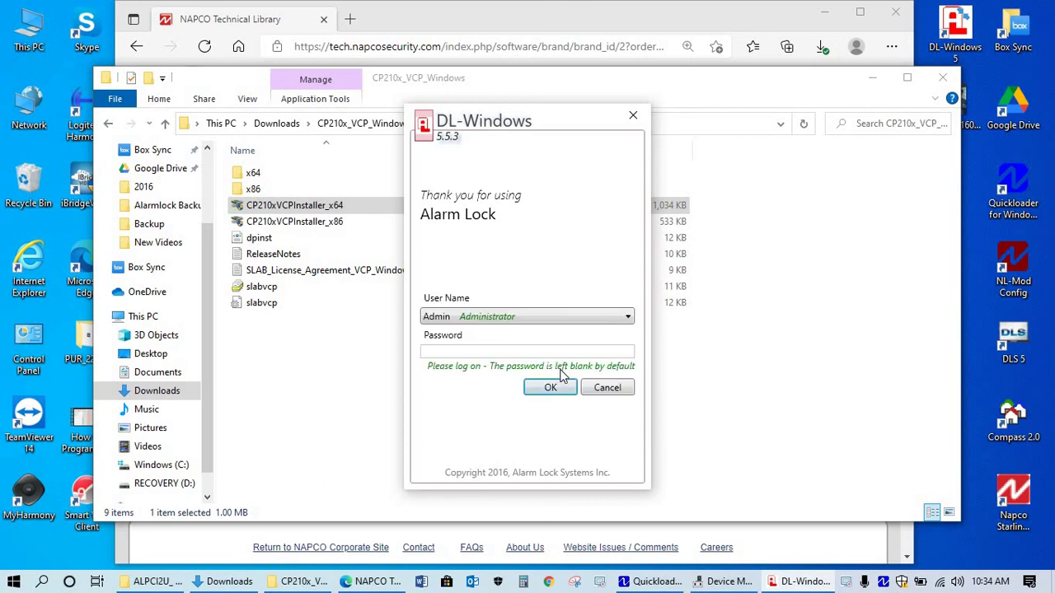
Log back in as administrator, rerun the COM4 loopback test, and set COM4 again
{"action": "left_click", "coordinate": [551, 388]}
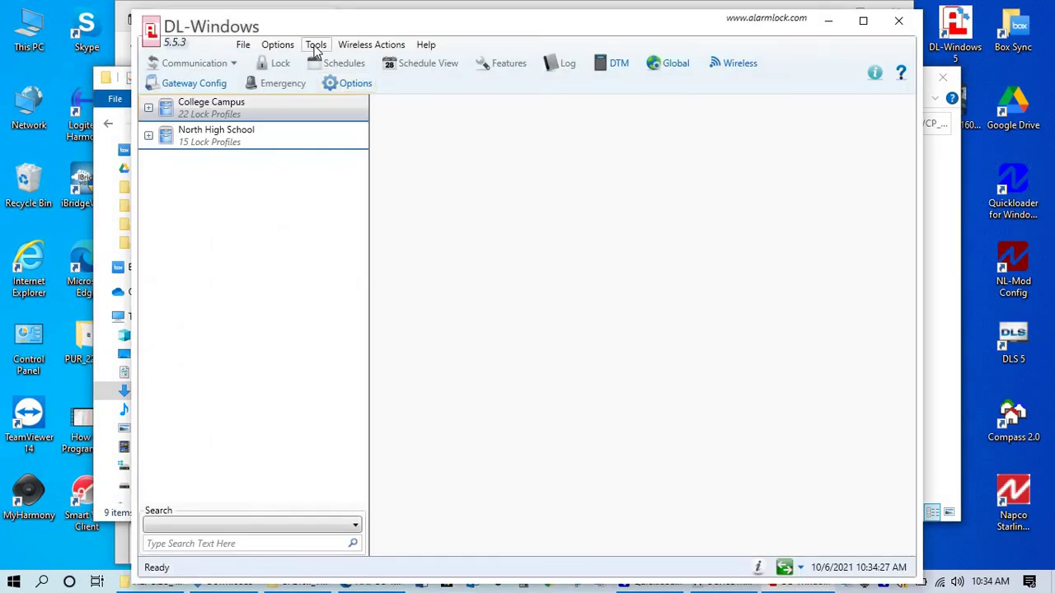
{"action": "left_click", "coordinate": [315, 45]}
{"action": "left_click", "coordinate": [365, 130]}
{"action": "left_click", "coordinate": [642, 351]}
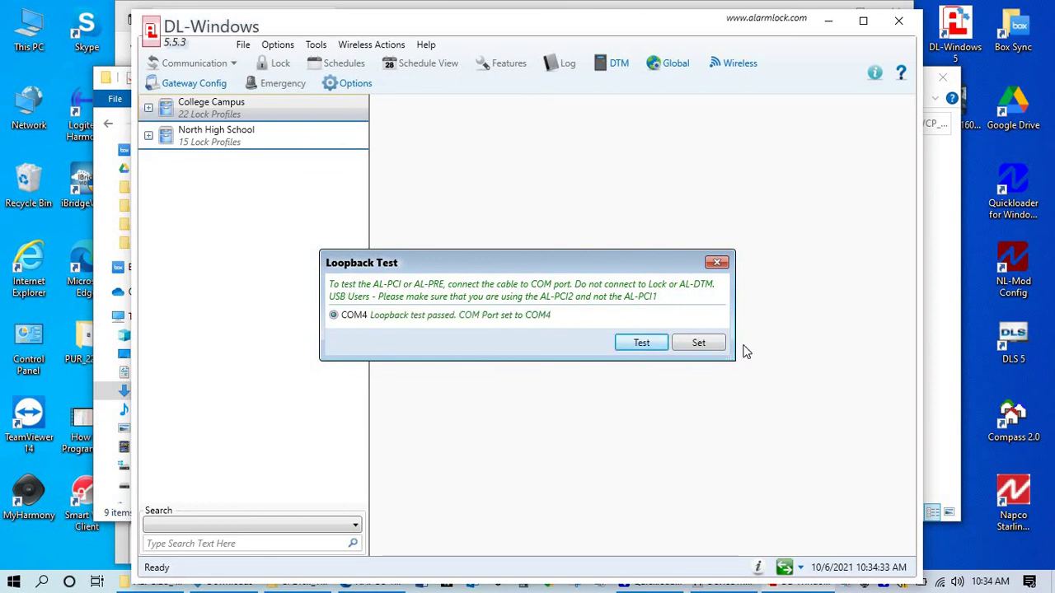
{"action": "left_click", "coordinate": [703, 349]}
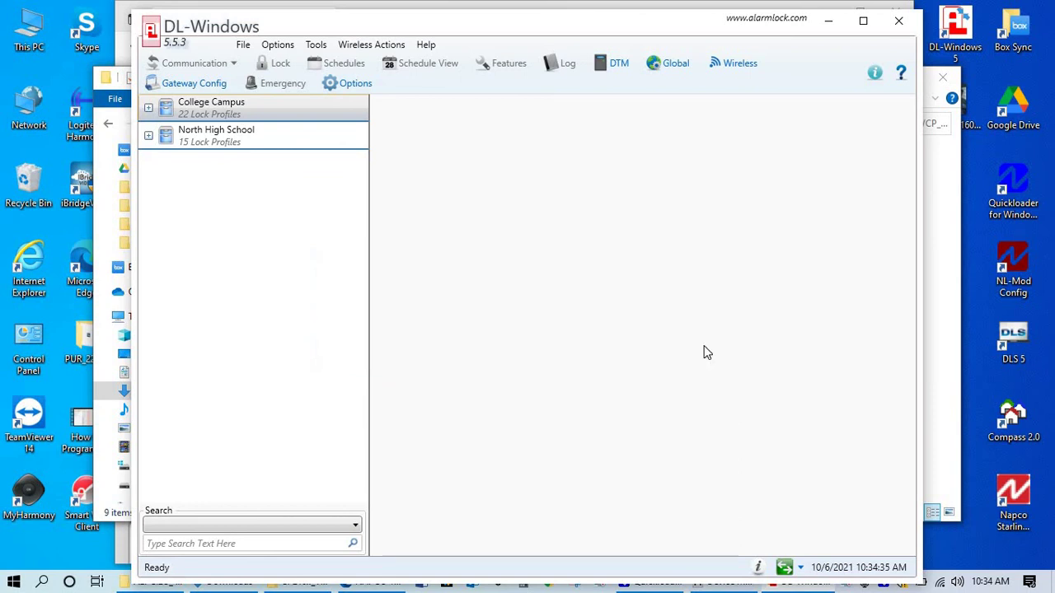
Open DTM 3 Support for College Campus, showing lock 21 PDL3000 set to Send Program
{"action": "left_click", "coordinate": [303, 122]}
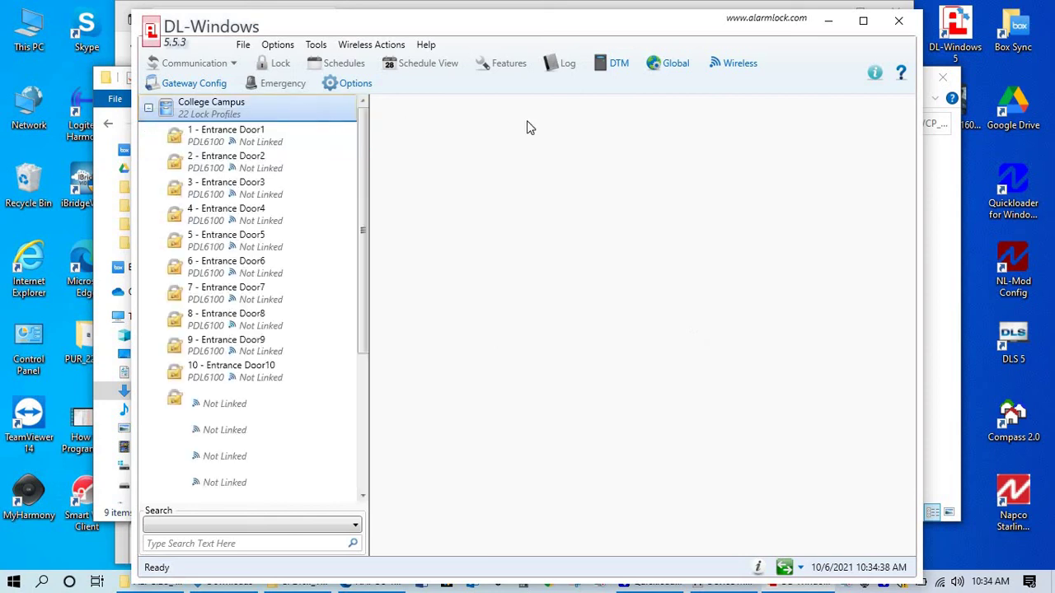
{"action": "left_click", "coordinate": [602, 72]}
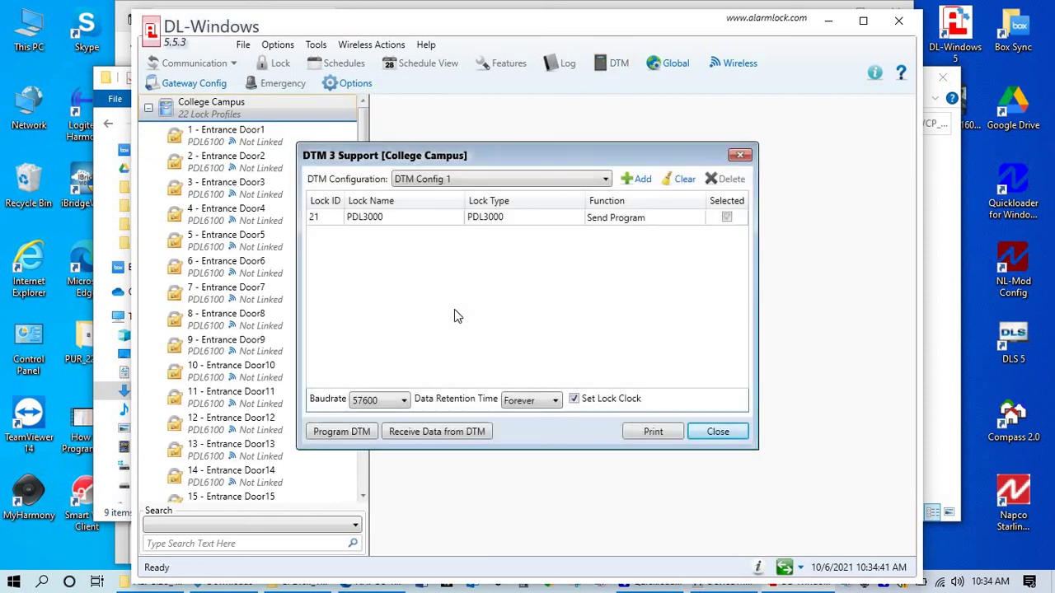